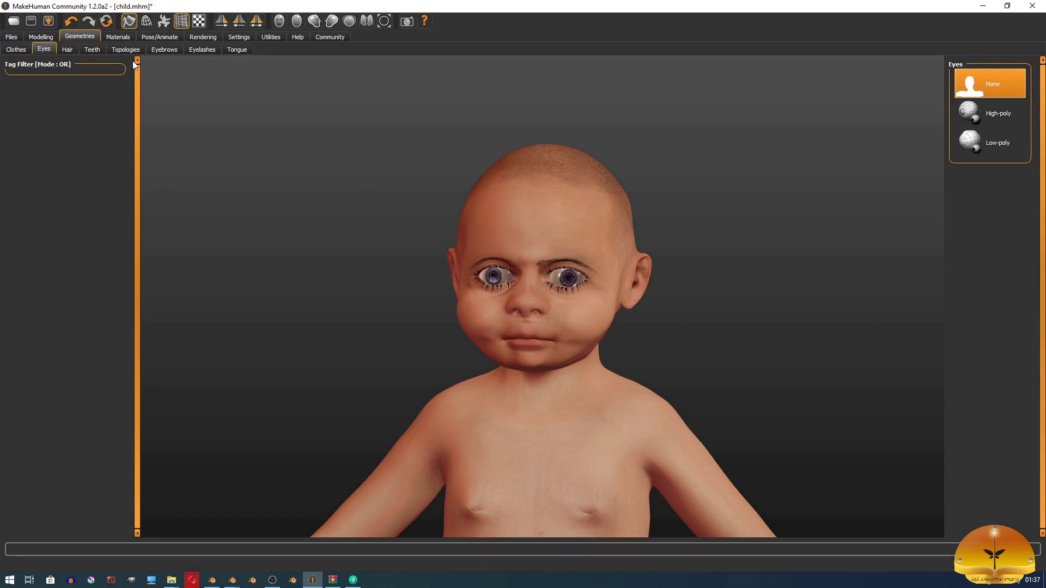
Review the teeth, tongue and eyes assets assigned to the child character.
{"action": "left_click", "coordinate": [92, 50]}
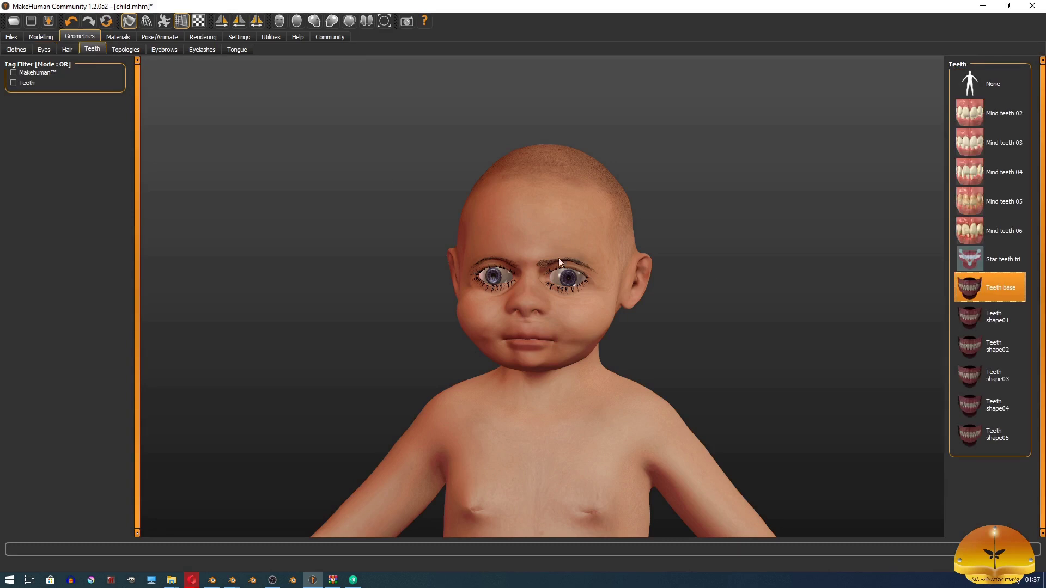
{"action": "left_click", "coordinate": [230, 50]}
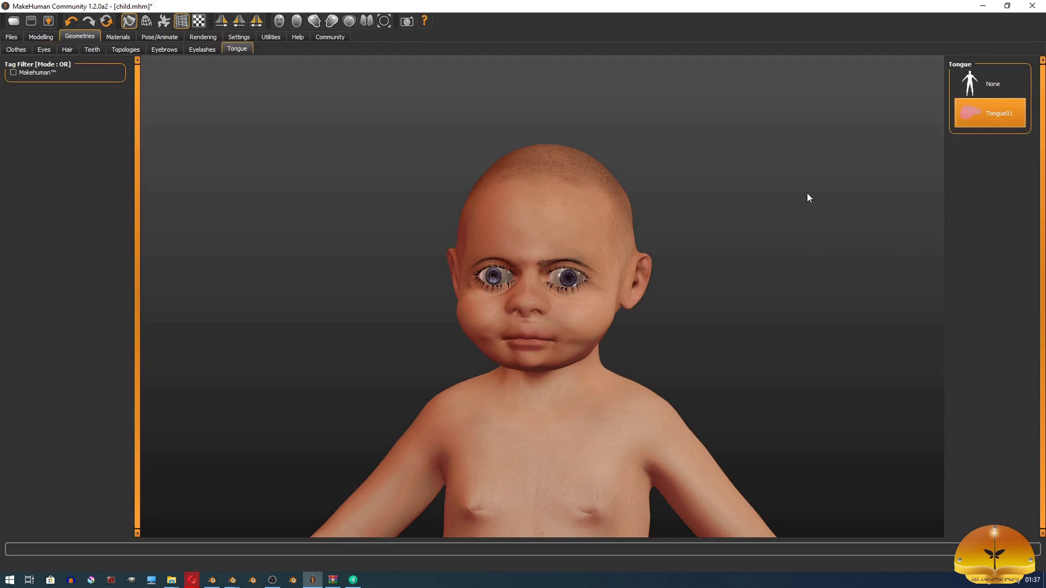
{"action": "left_click", "coordinate": [48, 52]}
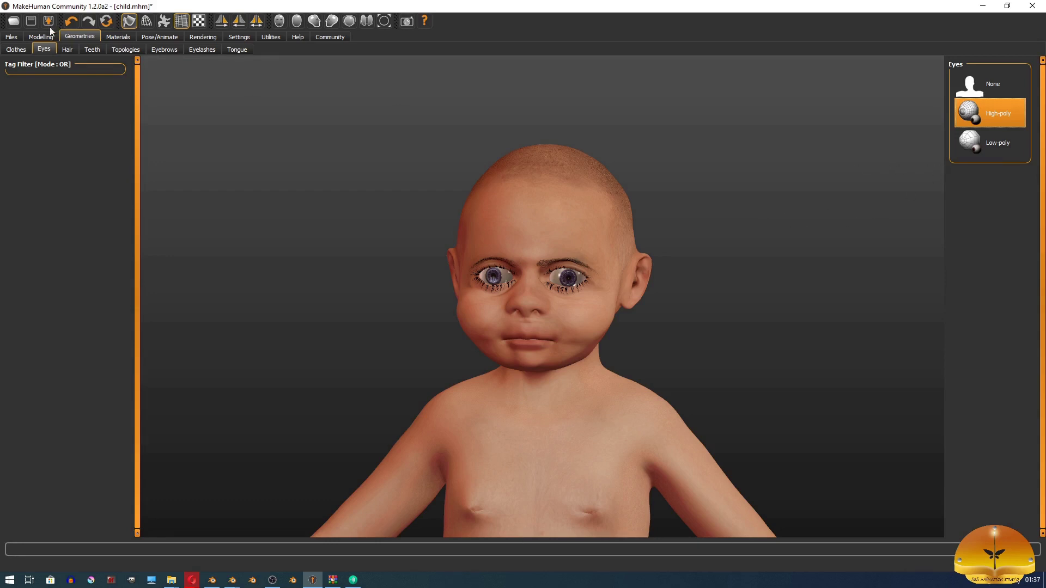
Dress the child character in the Male worksuit01 outfit.
{"action": "left_click", "coordinate": [17, 49]}
{"action": "left_click_drag", "start_coordinate": [1044, 470], "coordinate": [1044, 414]}
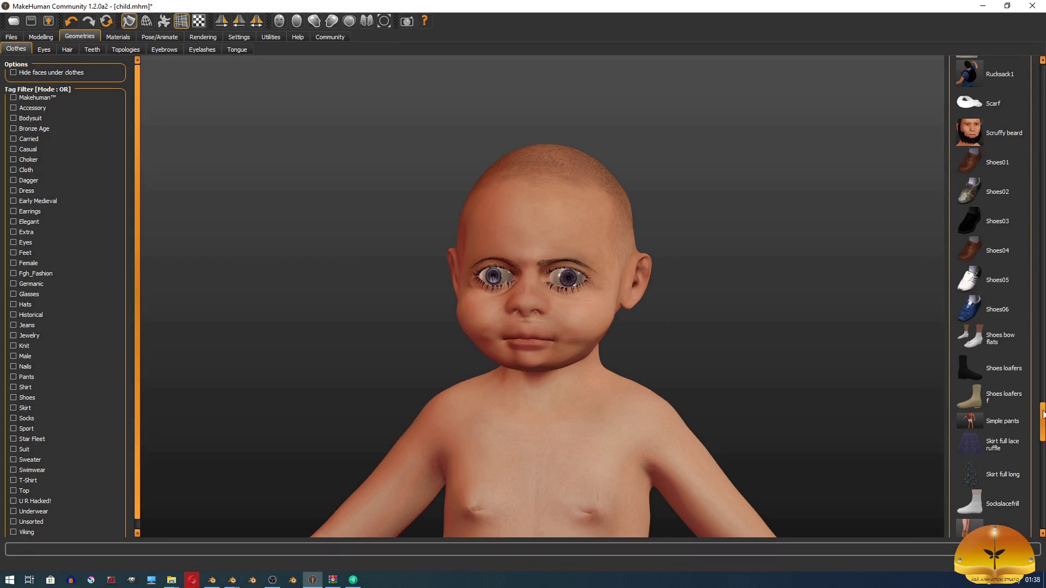
{"action": "scroll", "coordinate": [1044, 414], "scroll_direction": "up", "scroll_amount": 5}
{"action": "left_click", "coordinate": [997, 200]}
Compare the other rig presets, keep the Default rig and export the character as child2.mhx2 in MakeHuman Exchange format.
{"action": "left_click", "coordinate": [158, 37]}
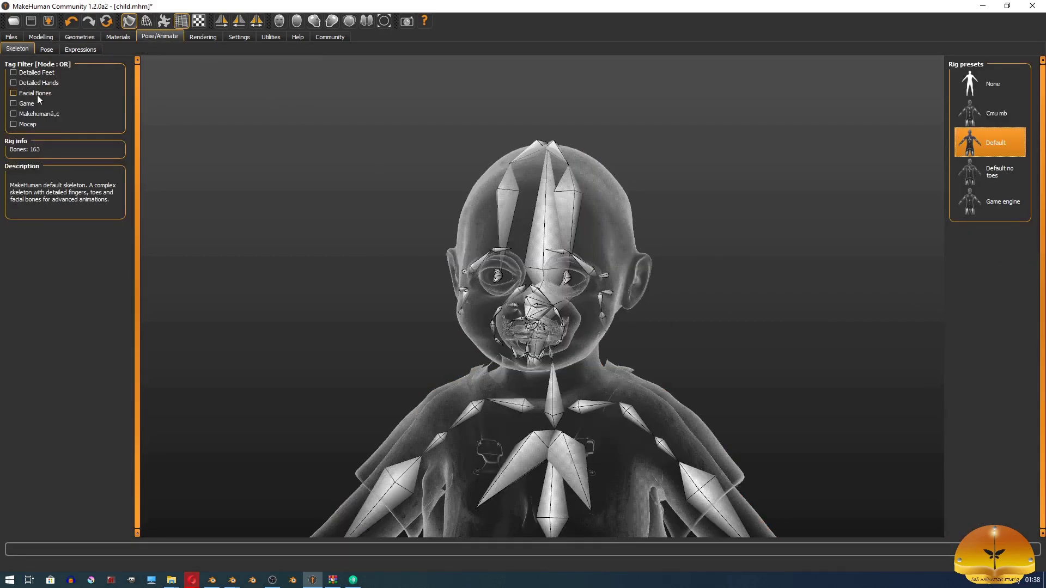
{"action": "left_click", "coordinate": [996, 163]}
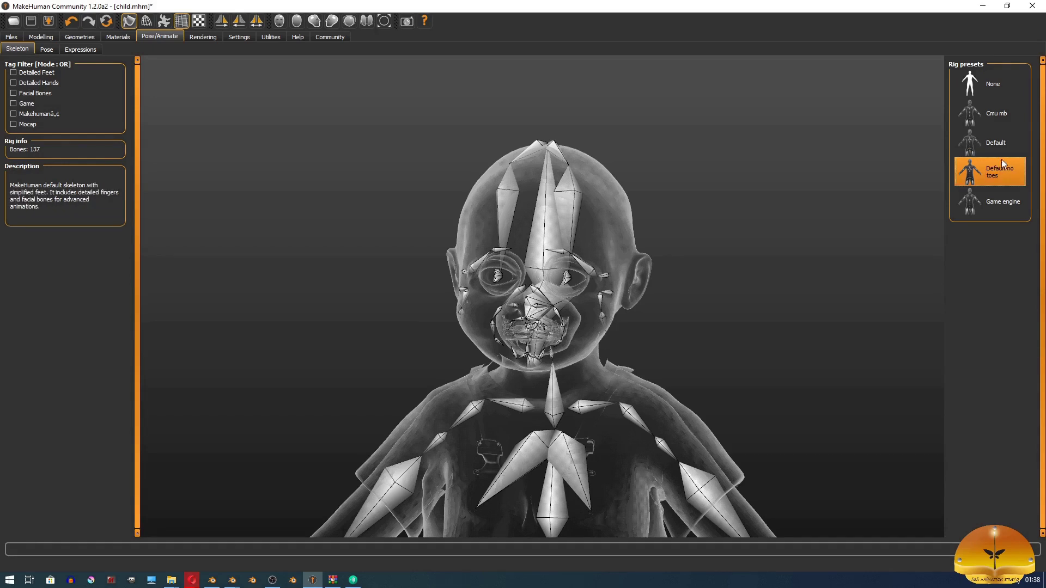
{"action": "left_click", "coordinate": [998, 116]}
{"action": "left_click", "coordinate": [980, 141]}
{"action": "left_click", "coordinate": [12, 36]}
{"action": "left_click", "coordinate": [926, 67]}
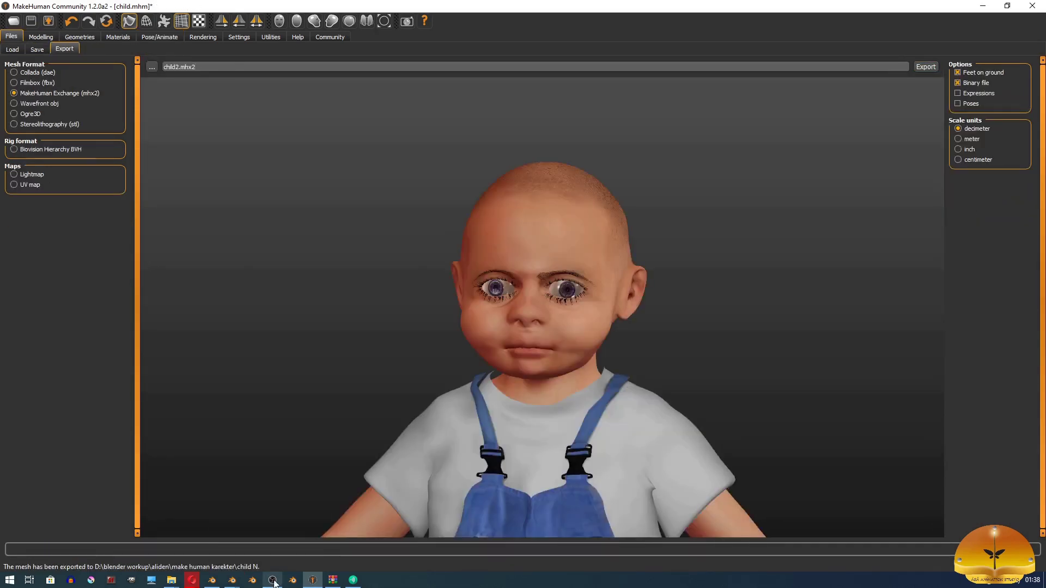
Switch to the empty Blender scene and bring up the MHX2 Runtime tools in the rig-animate workspace.
{"action": "mouse_move", "coordinate": [232, 580]}
{"action": "left_click", "coordinate": [382, 519]}
{"action": "key", "text": "n"}
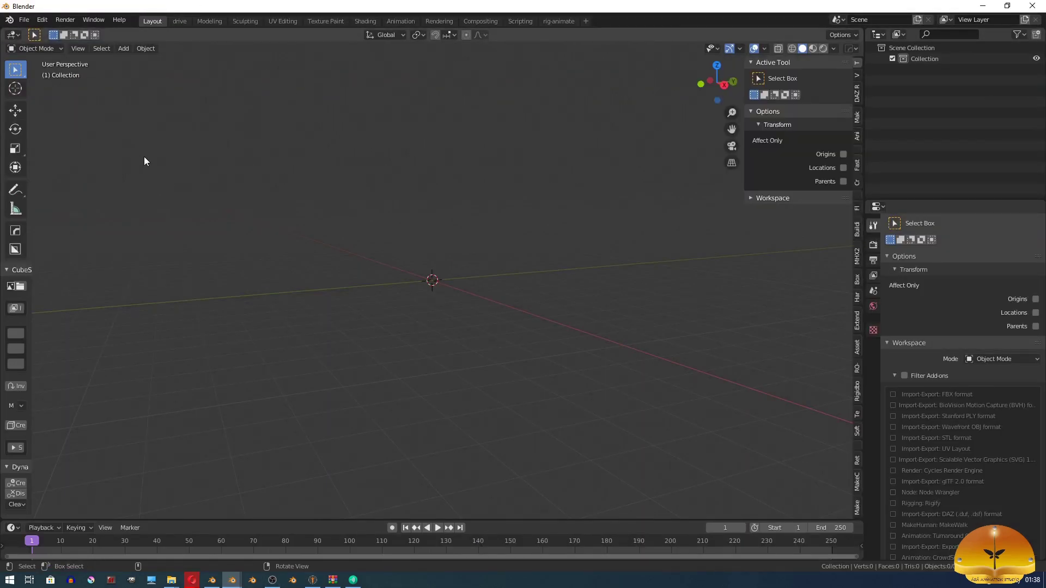
{"action": "left_click", "coordinate": [559, 22]}
{"action": "left_click", "coordinate": [856, 160]}
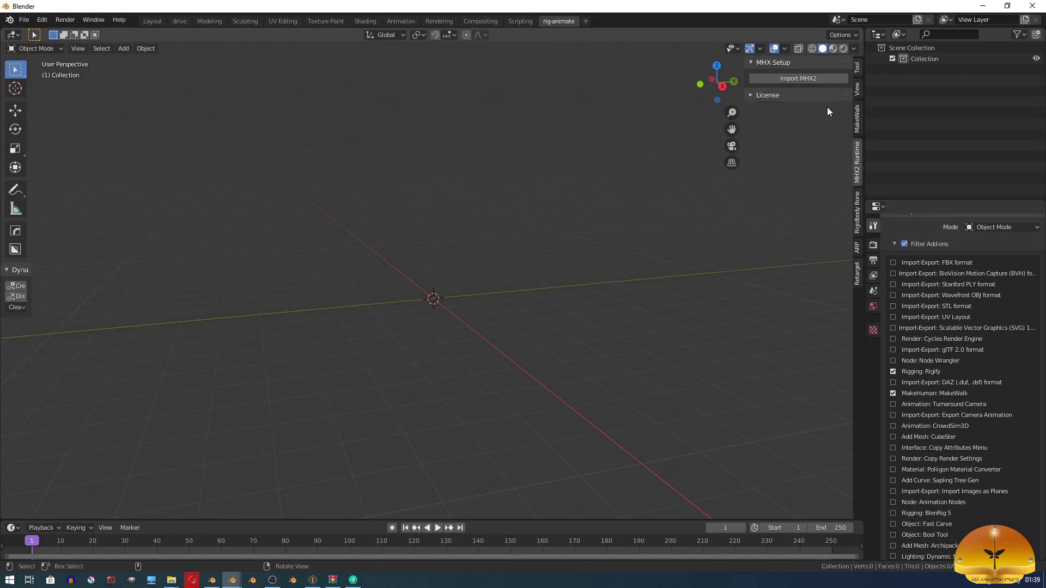
Try to import child2.mhx2 from the child N folder and read the resulting error details.
{"action": "left_click", "coordinate": [797, 80]}
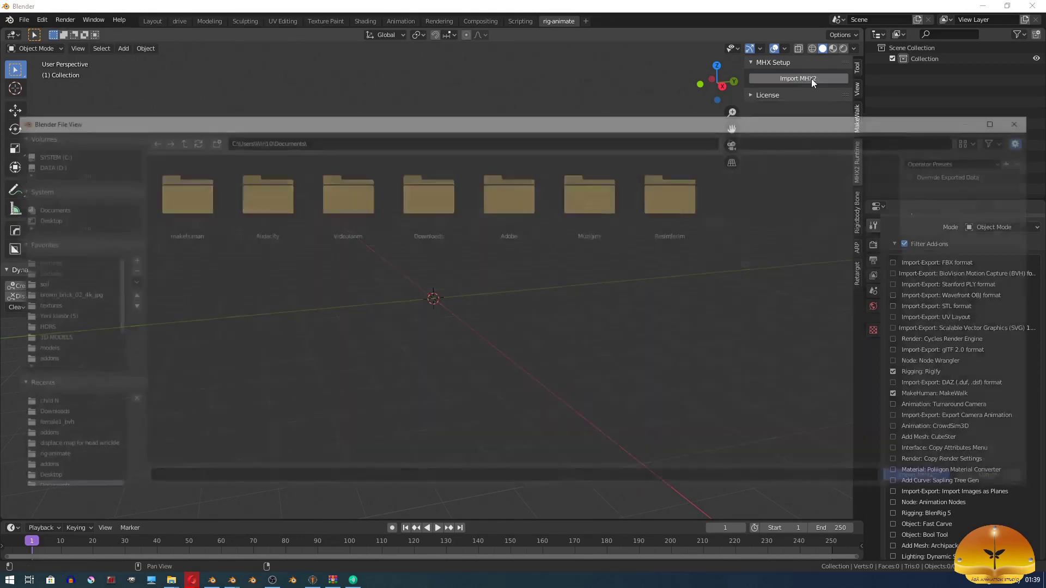
{"action": "left_click", "coordinate": [38, 404]}
{"action": "left_click", "coordinate": [262, 214]}
{"action": "left_click", "coordinate": [928, 480]}
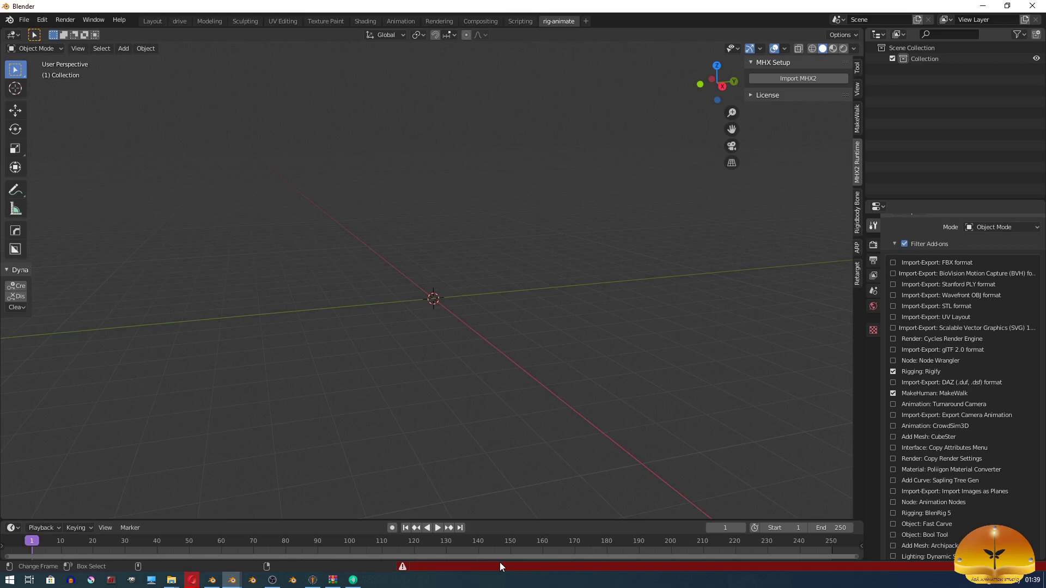
{"action": "mouse_move", "coordinate": [499, 564]}
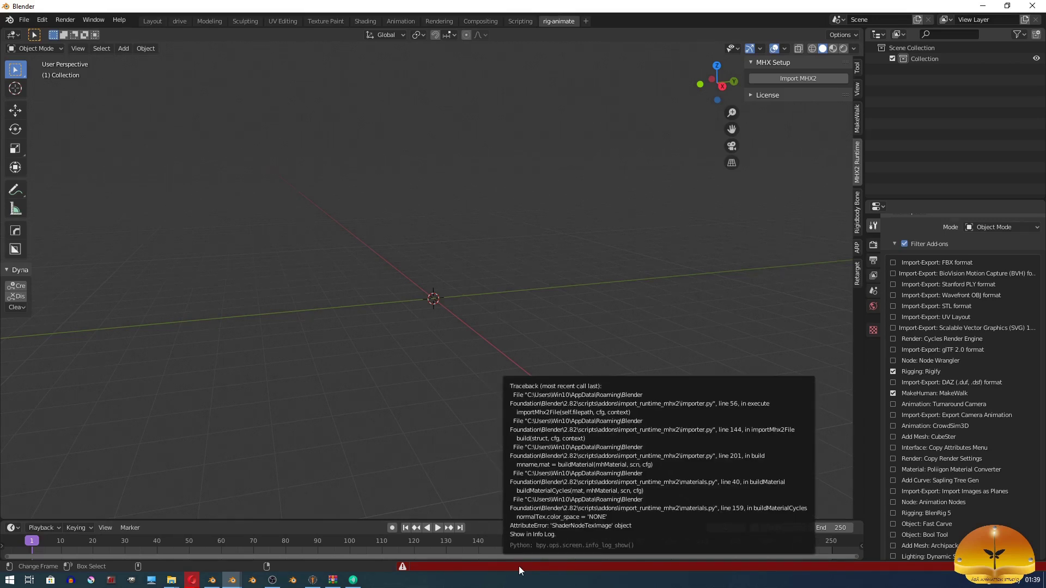
Return to MakeHuman, remove the Male worksuit01 outfit from the child and export it again as child2.mhx2.
{"action": "left_click", "coordinate": [315, 581]}
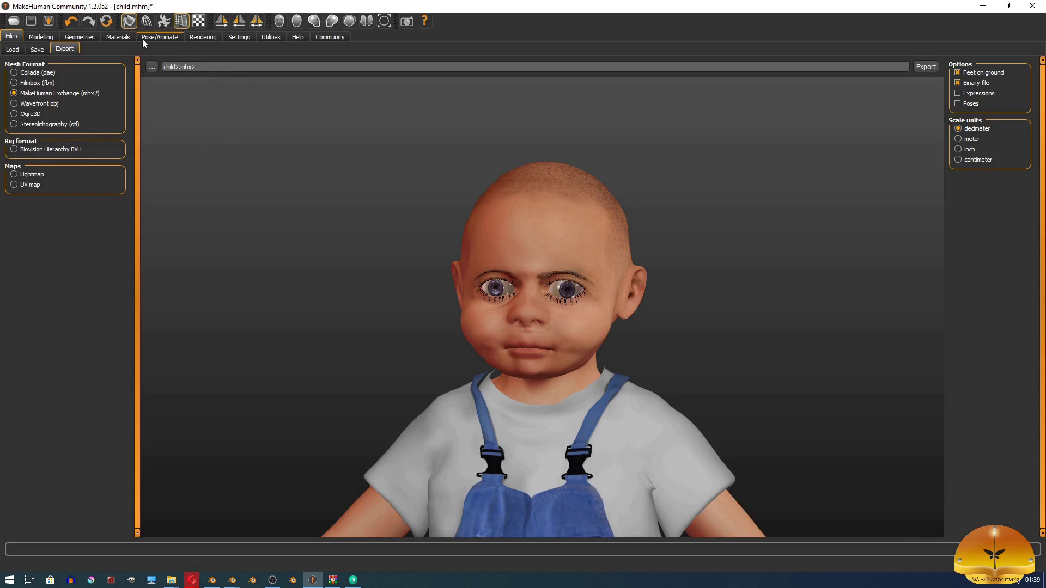
{"action": "left_click", "coordinate": [76, 37]}
{"action": "left_click", "coordinate": [993, 187]}
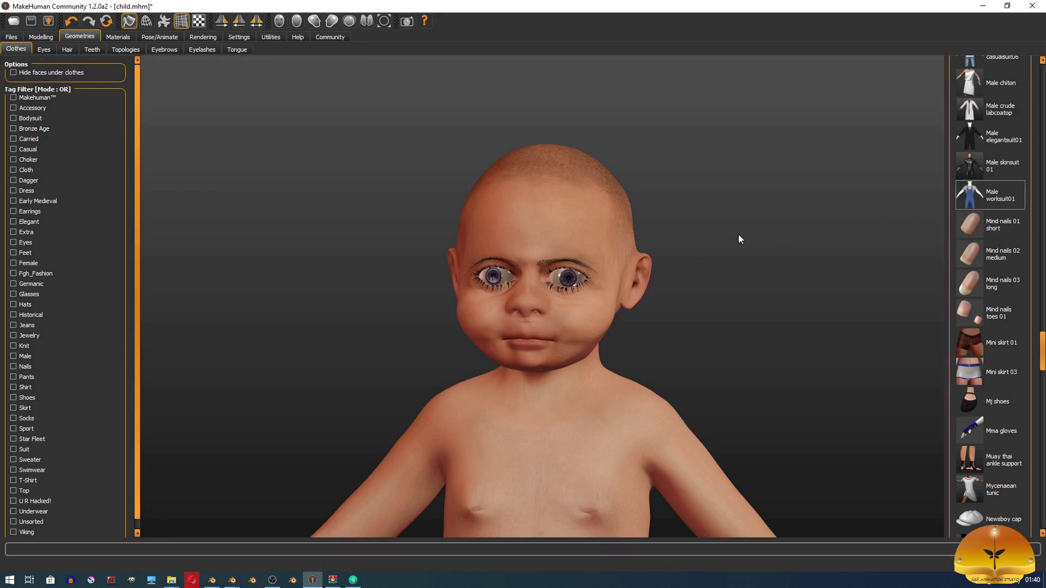
{"action": "left_click", "coordinate": [48, 22]}
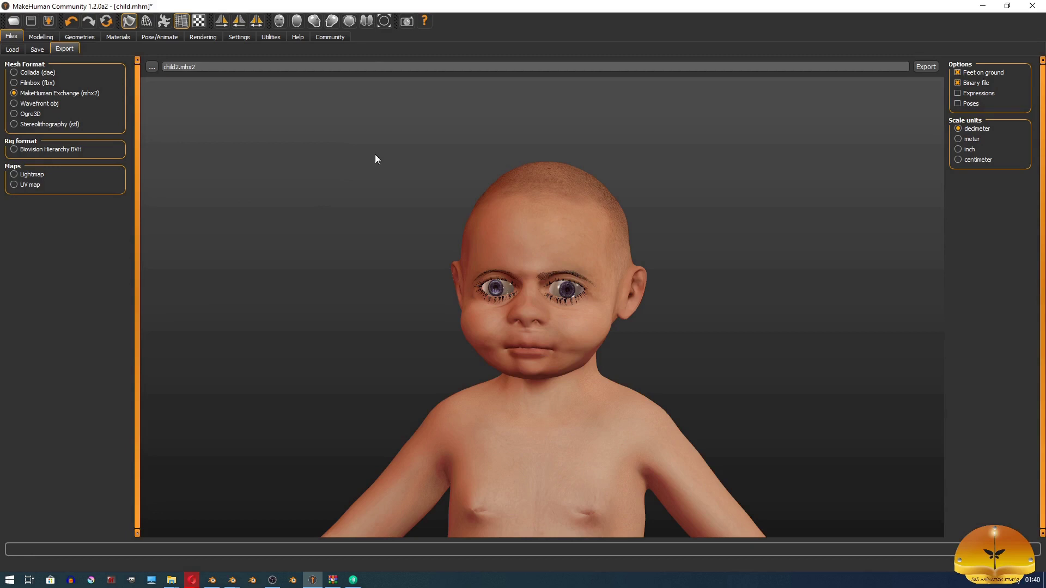
{"action": "left_click", "coordinate": [935, 66]}
Switch to the empty Blender scene and import child2.mhx2 from the child N folder.
{"action": "mouse_move", "coordinate": [243, 580]}
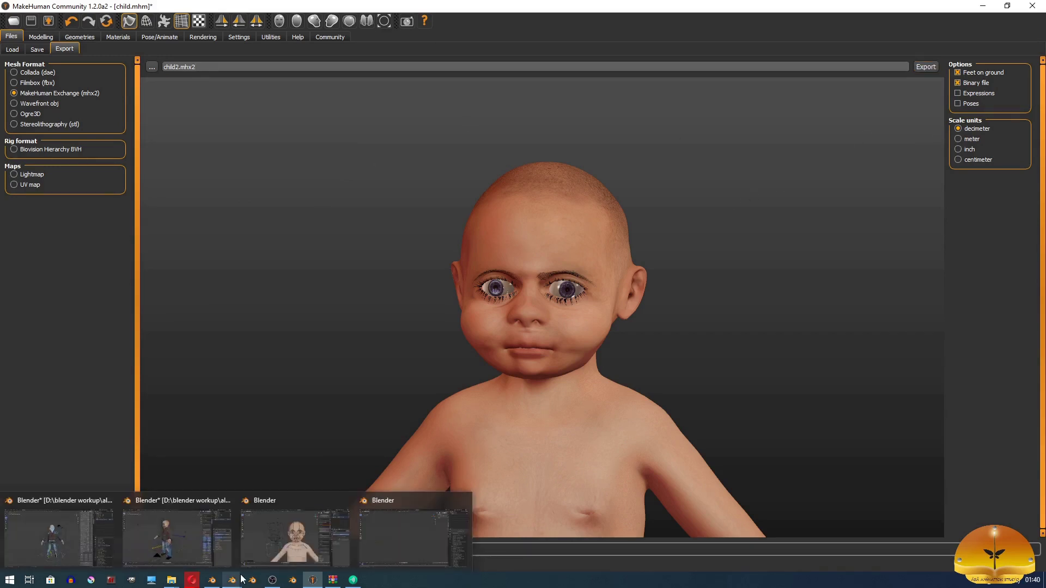
{"action": "left_click", "coordinate": [393, 541]}
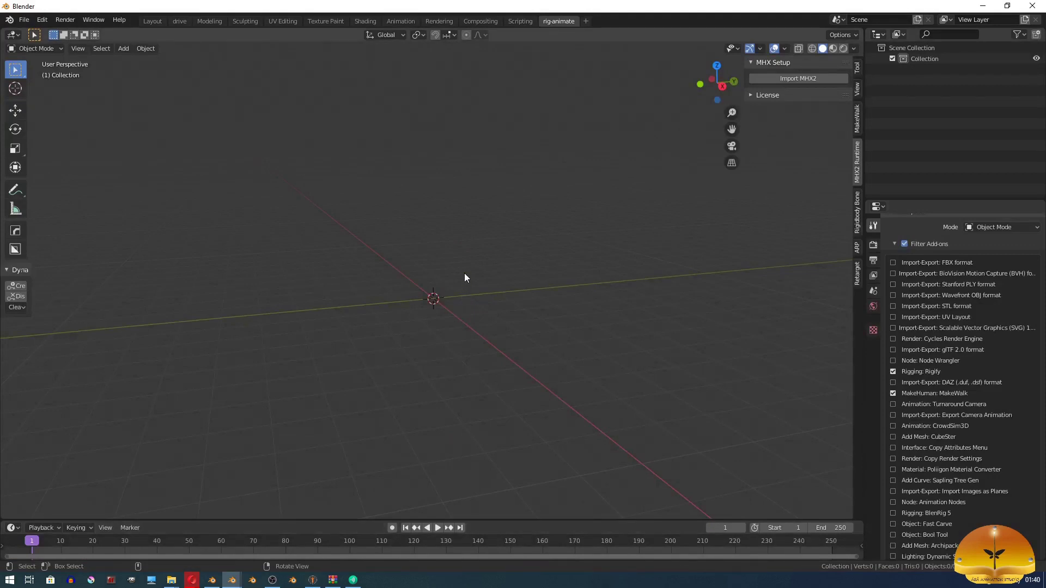
{"action": "middle_click_drag", "start_coordinate": [465, 273], "coordinate": [604, 234]}
{"action": "left_click", "coordinate": [787, 77]}
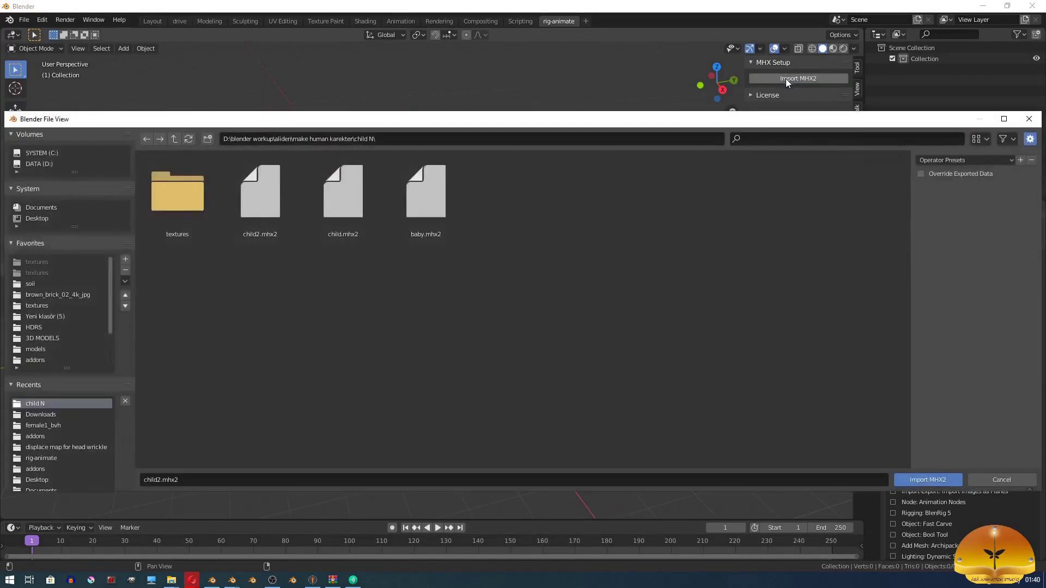
{"action": "left_click", "coordinate": [291, 223]}
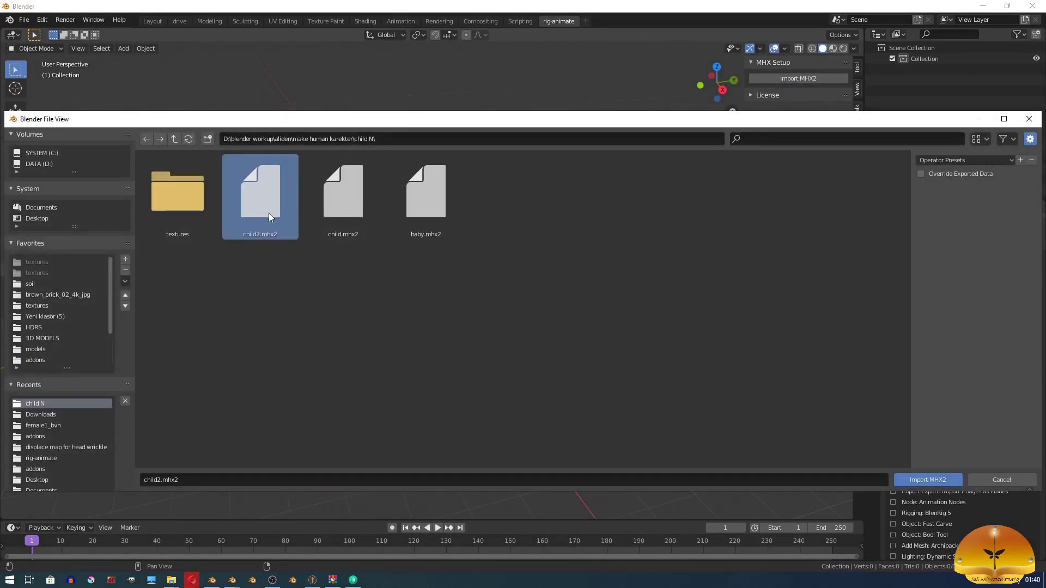
{"action": "left_click", "coordinate": [916, 482]}
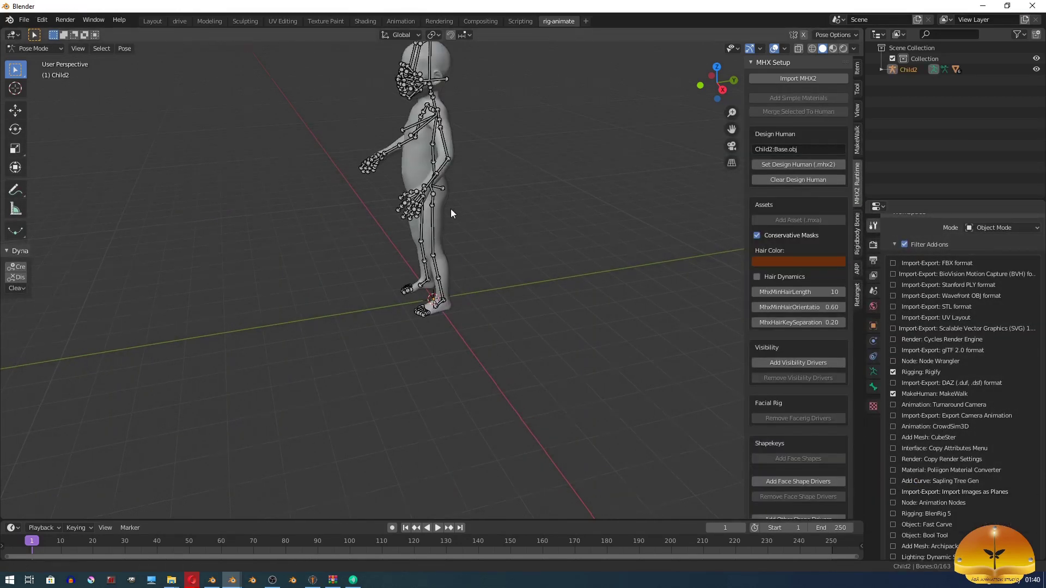
Rotate the left forearm bone lowerarm02.L slightly to test how the imported rig deforms the arm.
{"action": "middle_click_drag", "start_coordinate": [450, 210], "coordinate": [472, 245]}
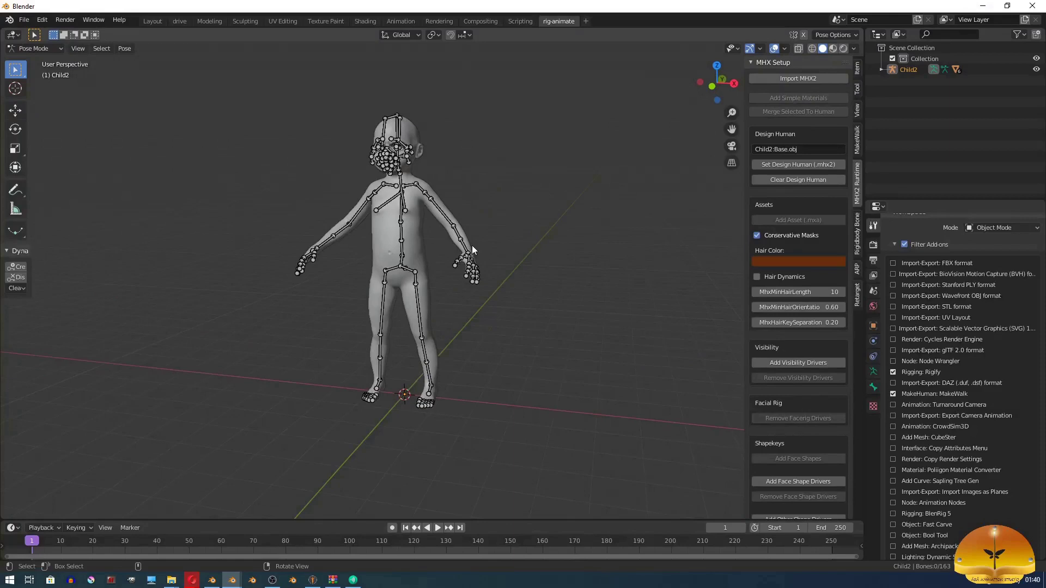
{"action": "scroll", "coordinate": [472, 245], "scroll_direction": "up", "scroll_amount": 4}
{"action": "middle_click_drag", "start_coordinate": [459, 102], "coordinate": [523, 211], "text": "shift"}
{"action": "scroll", "coordinate": [523, 211], "scroll_direction": "up", "scroll_amount": 2}
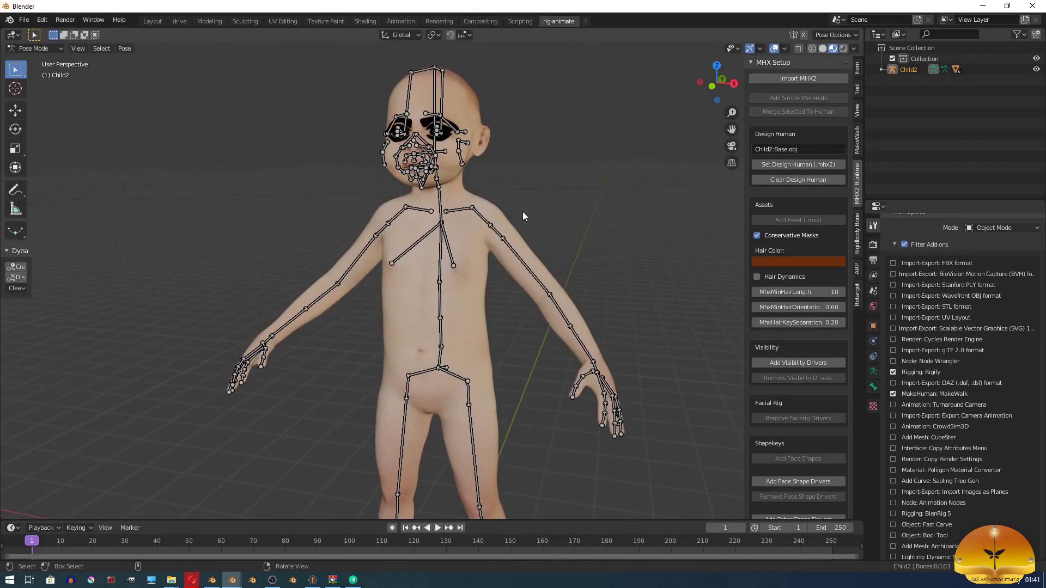
{"action": "left_click", "coordinate": [582, 344]}
{"action": "key", "text": "r"}
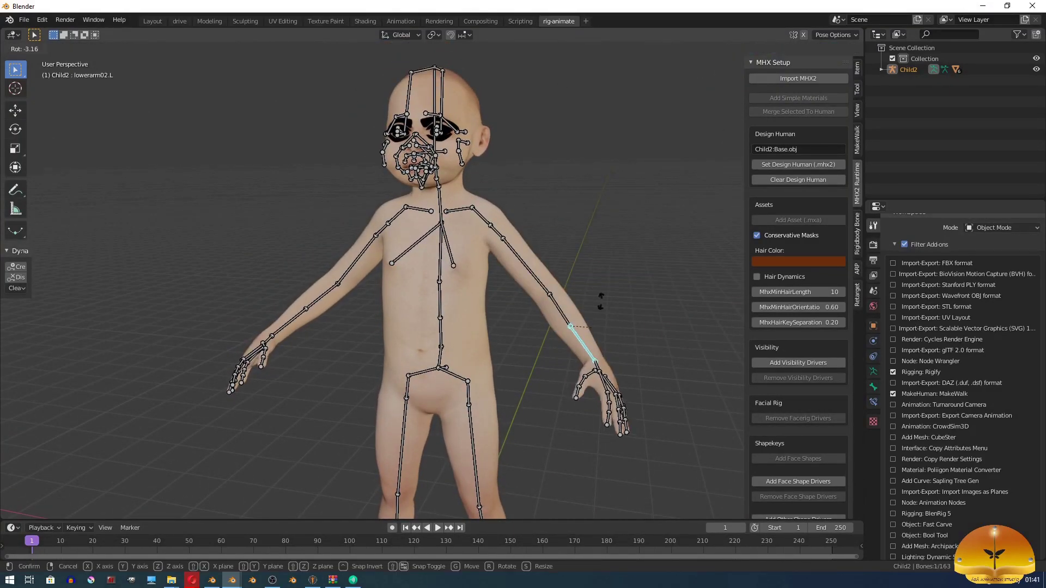
{"action": "left_click", "coordinate": [605, 292]}
Set the viewport to solid shading and test rotating the facial bones, including oculi01.L, cancelling each rotation.
{"action": "left_click", "coordinate": [823, 48]}
{"action": "middle_click_drag", "start_coordinate": [455, 183], "coordinate": [493, 187]}
{"action": "left_click", "coordinate": [494, 186]}
{"action": "key", "text": "KP_Decimal"}
{"action": "scroll", "coordinate": [478, 211], "scroll_direction": "down", "scroll_amount": 15}
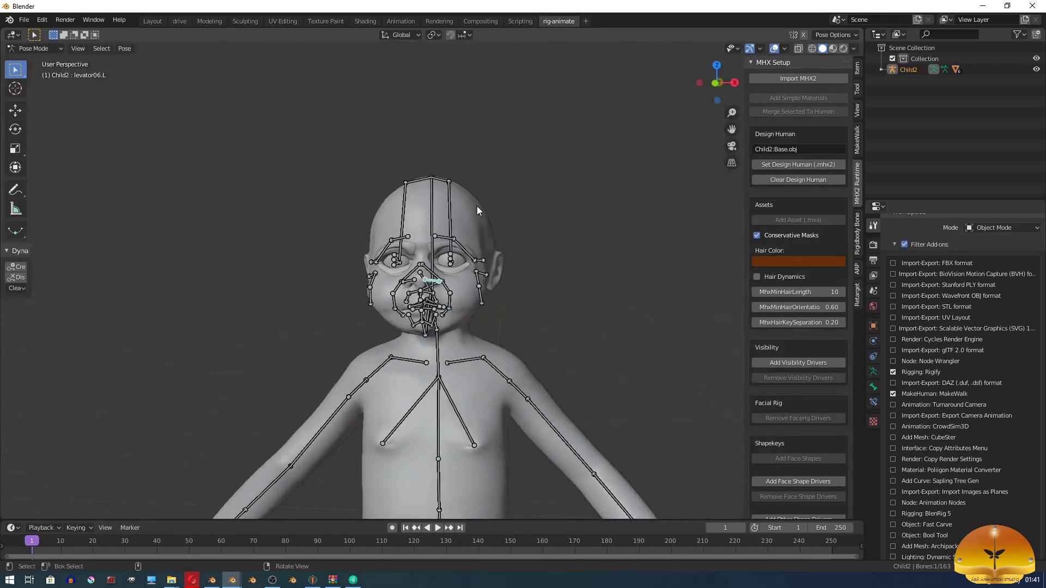
{"action": "scroll", "coordinate": [478, 211], "scroll_direction": "up", "scroll_amount": 4}
{"action": "left_click", "coordinate": [439, 265]}
{"action": "key", "text": "r"}
{"action": "right_click", "coordinate": [506, 210]}
{"action": "left_click", "coordinate": [467, 179]}
{"action": "key", "text": "r"}
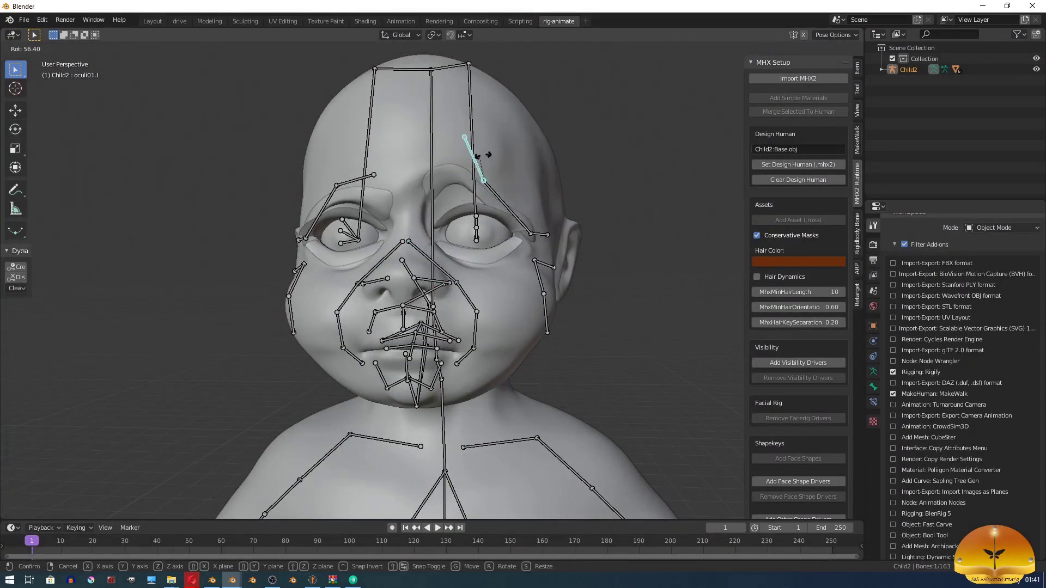
{"action": "right_click", "coordinate": [483, 156]}
Test rotating the left thigh bone upperleg02.L and cancel the rotation.
{"action": "scroll", "coordinate": [477, 218], "scroll_direction": "down", "scroll_amount": 4}
{"action": "middle_click_drag", "start_coordinate": [509, 392], "coordinate": [518, 446], "text": "shift"}
{"action": "scroll", "coordinate": [454, 334], "scroll_direction": "down", "scroll_amount": 2}
{"action": "middle_click_drag", "start_coordinate": [517, 371], "coordinate": [418, 235]}
{"action": "scroll", "coordinate": [411, 321], "scroll_direction": "up", "scroll_amount": 3}
{"action": "left_click", "coordinate": [418, 224]}
{"action": "key", "text": "r"}
{"action": "key", "text": "Escape"}
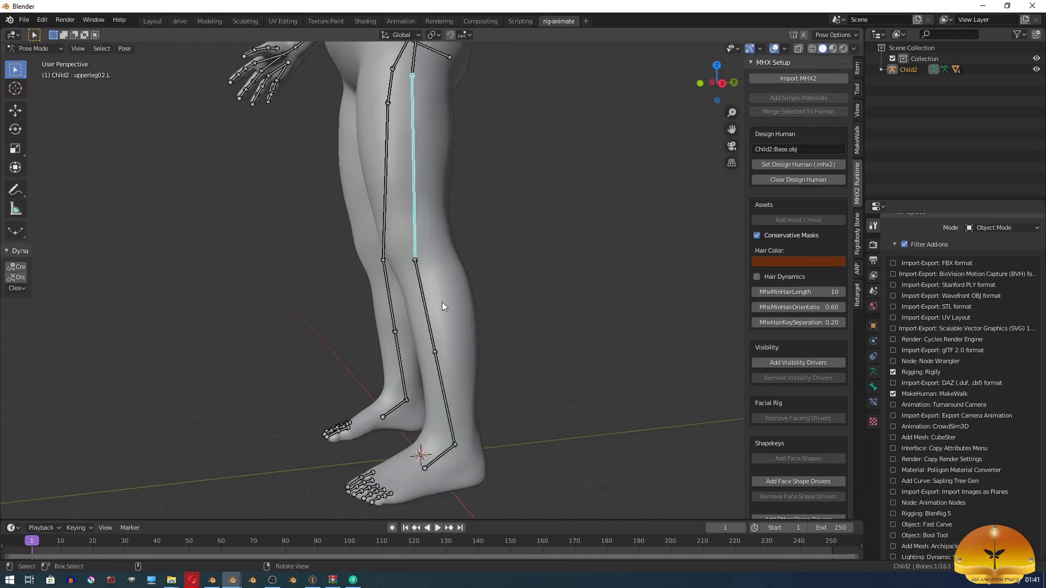
Test rotating the left lower-leg bone and foot.L, cancelling both rotations, and select upperleg02.L.
{"action": "left_click", "coordinate": [433, 308]}
{"action": "key", "text": "r"}
{"action": "right_click", "coordinate": [523, 275]}
{"action": "left_click", "coordinate": [442, 456]}
{"action": "key", "text": "r"}
{"action": "right_click", "coordinate": [458, 403]}
{"action": "scroll", "coordinate": [425, 283], "scroll_direction": "down", "scroll_amount": 6}
{"action": "middle_click_drag", "start_coordinate": [370, 218], "coordinate": [552, 294]}
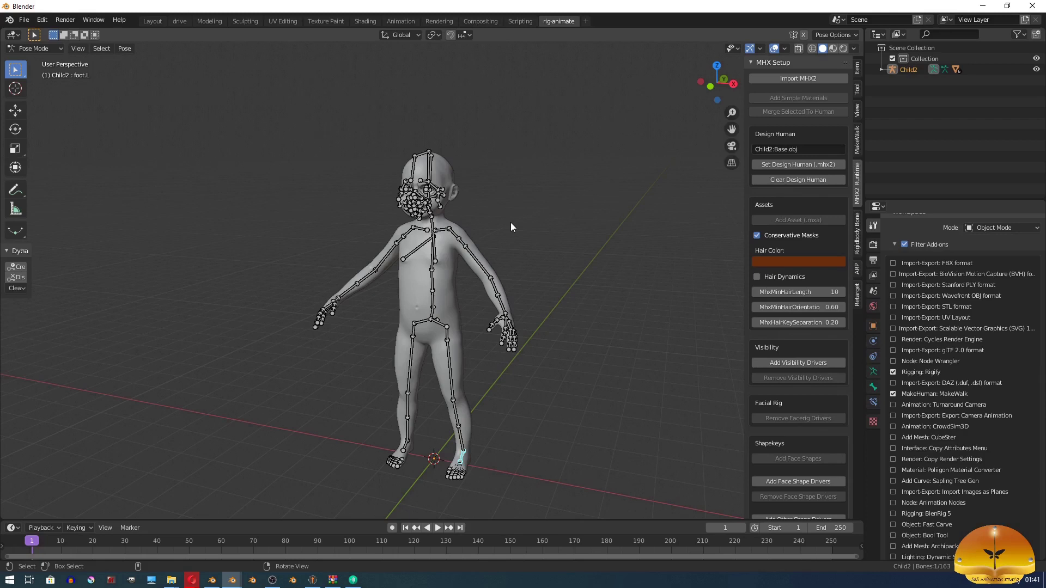
{"action": "left_click", "coordinate": [449, 371]}
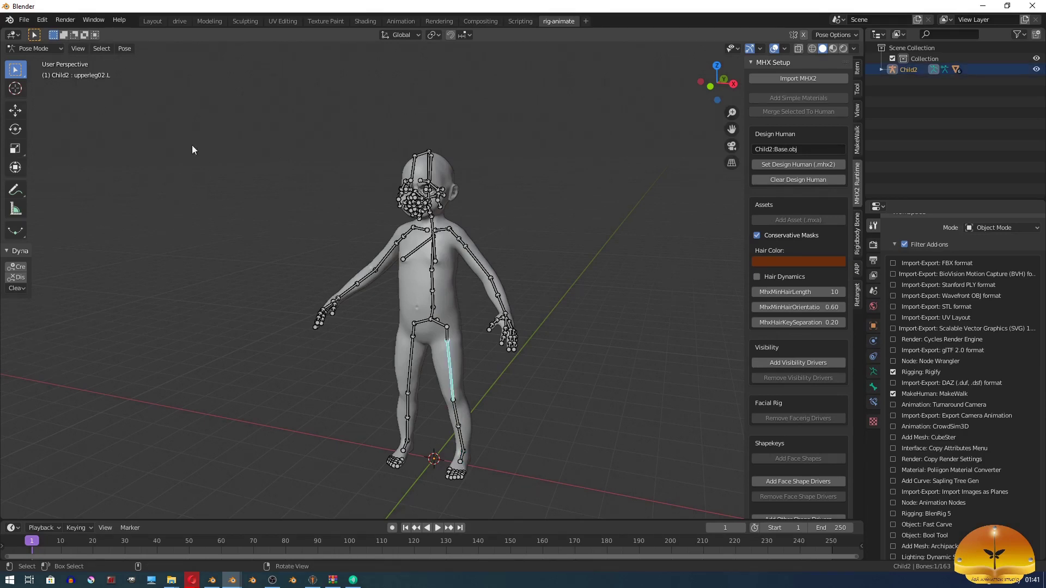
Start a new file and choose child2.mhx2 in the child N folder for a fresh MHX2 import.
{"action": "left_click", "coordinate": [24, 19]}
{"action": "left_click", "coordinate": [144, 32]}
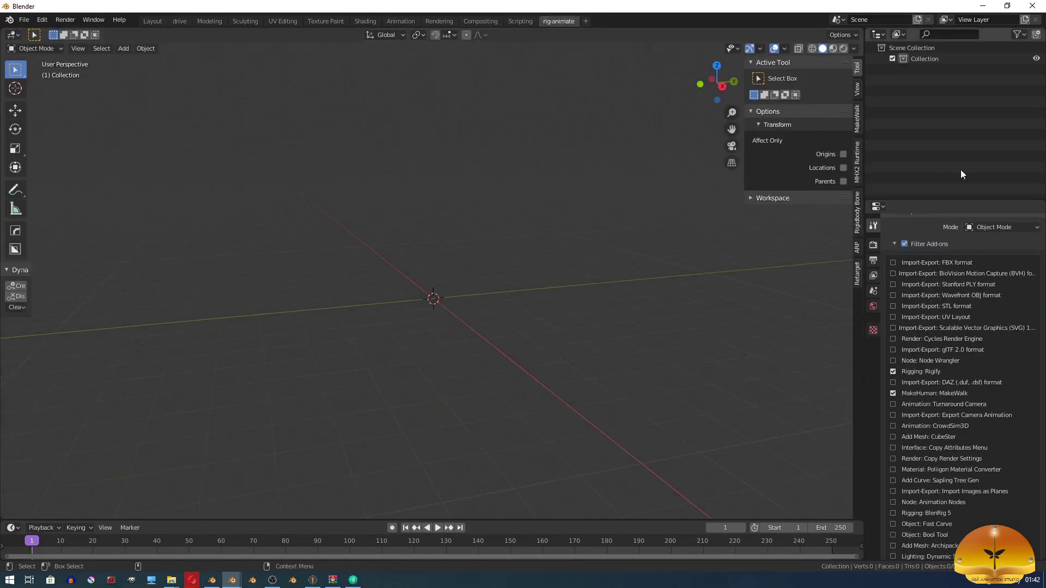
{"action": "left_click", "coordinate": [858, 163]}
{"action": "left_click", "coordinate": [814, 79]}
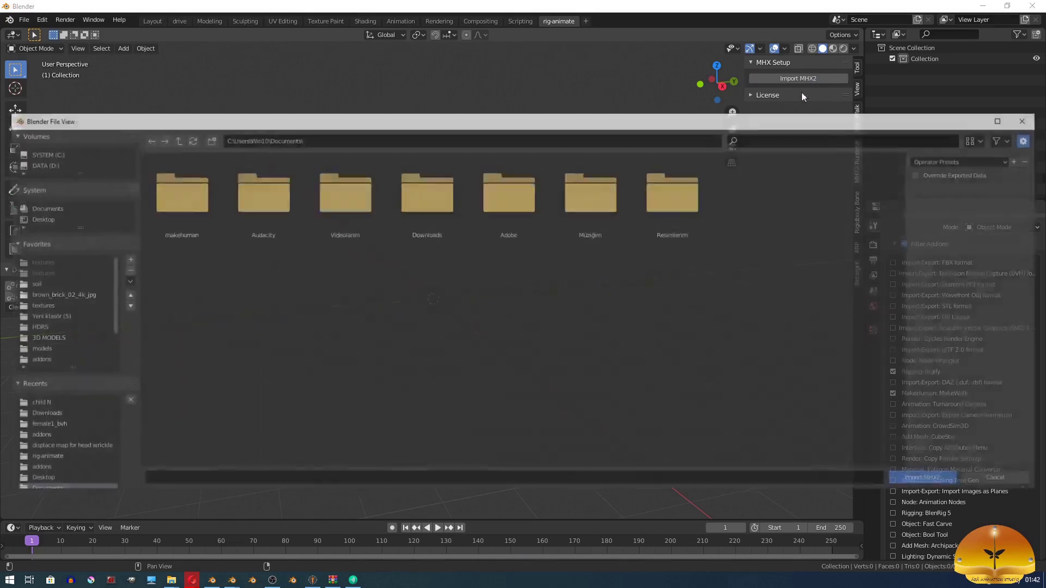
{"action": "left_click", "coordinate": [47, 404]}
{"action": "left_click", "coordinate": [260, 196]}
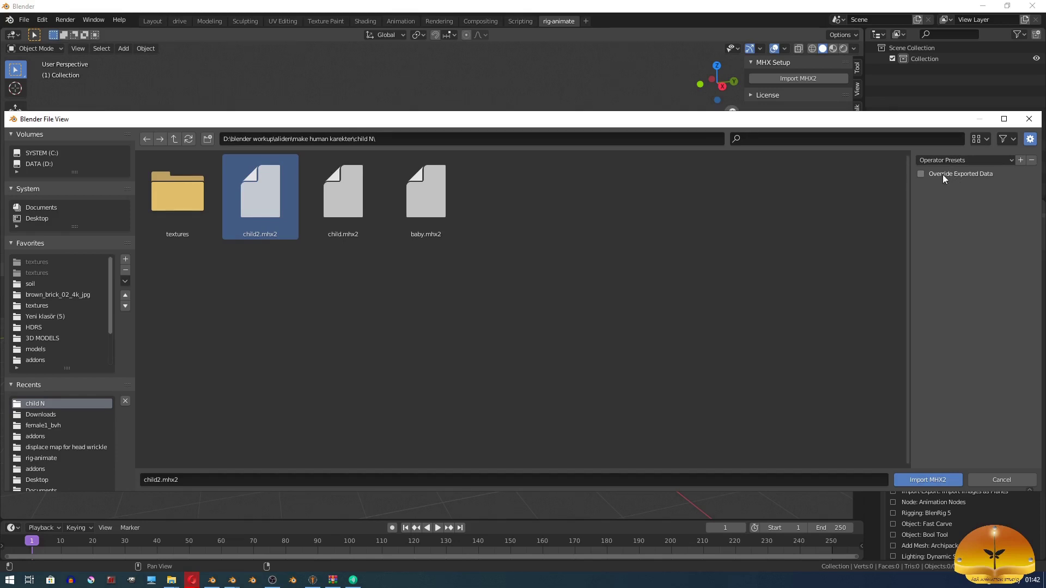
Turn on Override Exported Data, Face Shapes and Face Shape Drivers for the MHX2 import.
{"action": "left_click", "coordinate": [982, 174]}
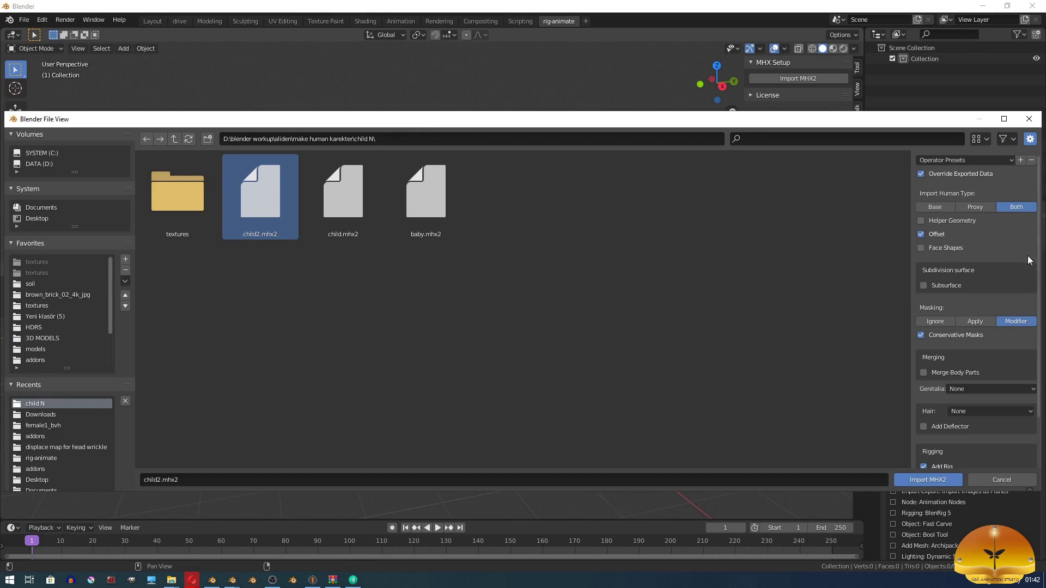
{"action": "scroll", "coordinate": [1002, 276], "scroll_direction": "down", "scroll_amount": 3}
{"action": "scroll", "coordinate": [1002, 276], "scroll_direction": "up", "scroll_amount": 3}
{"action": "scroll", "coordinate": [1011, 326], "scroll_direction": "down", "scroll_amount": 2}
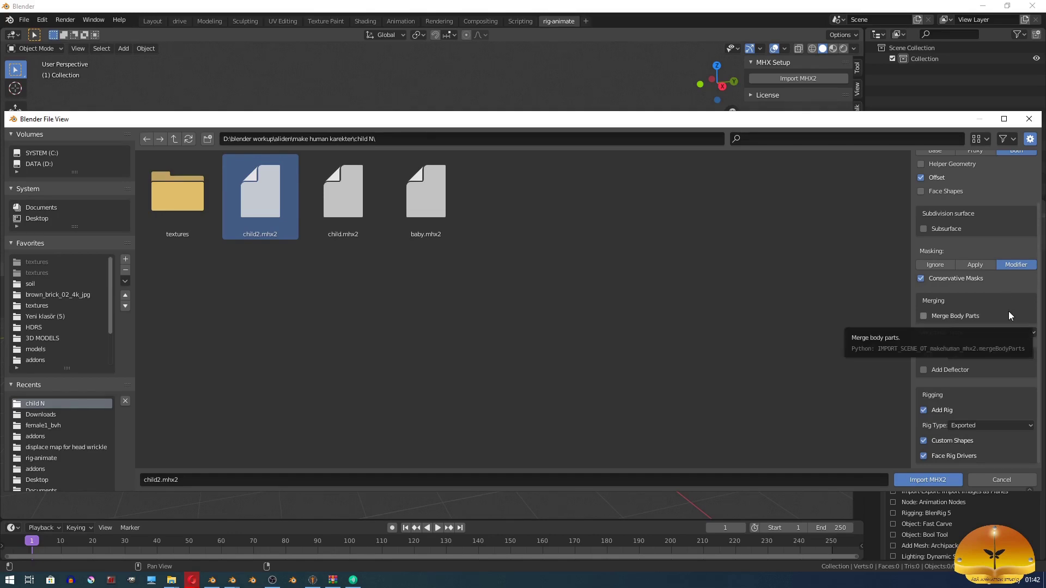
{"action": "scroll", "coordinate": [1008, 311], "scroll_direction": "up", "scroll_amount": 2}
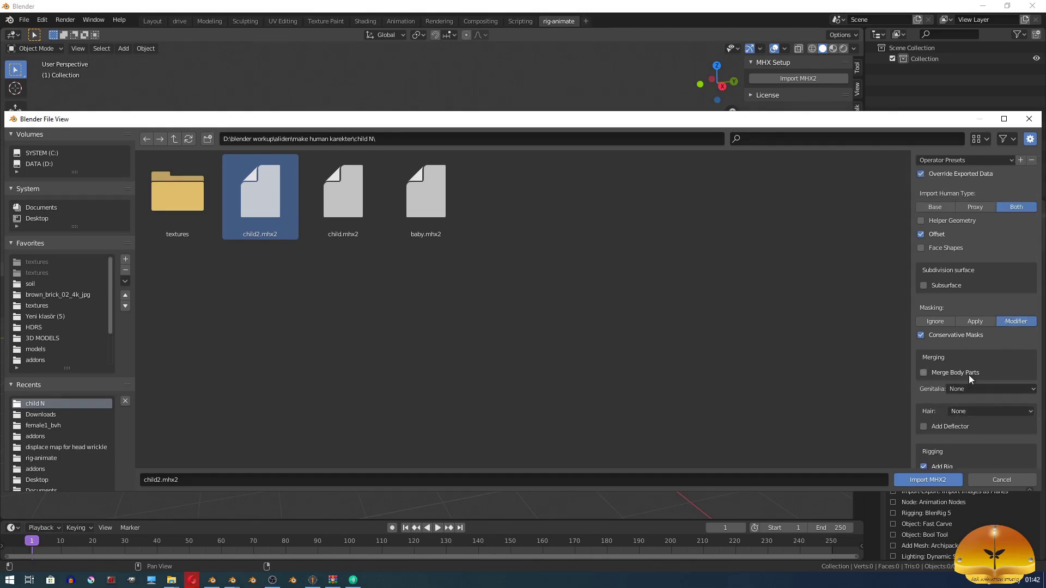
{"action": "left_click", "coordinate": [948, 248]}
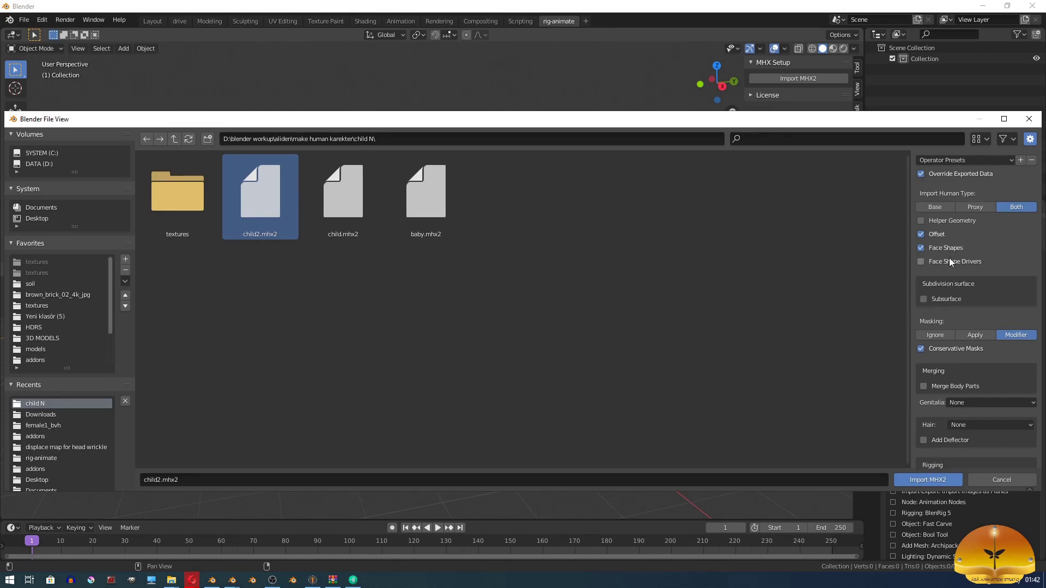
{"action": "left_click", "coordinate": [948, 262]}
{"action": "scroll", "coordinate": [1003, 316], "scroll_direction": "down", "scroll_amount": 3}
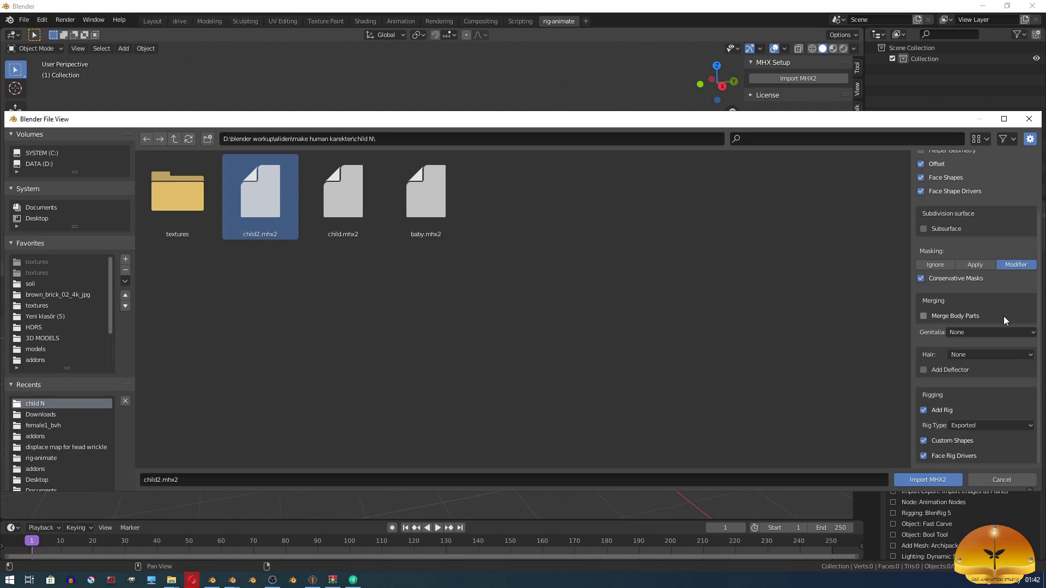
Set the rig type to Exported MHX and import child2.mhx2.
{"action": "left_click", "coordinate": [983, 424]}
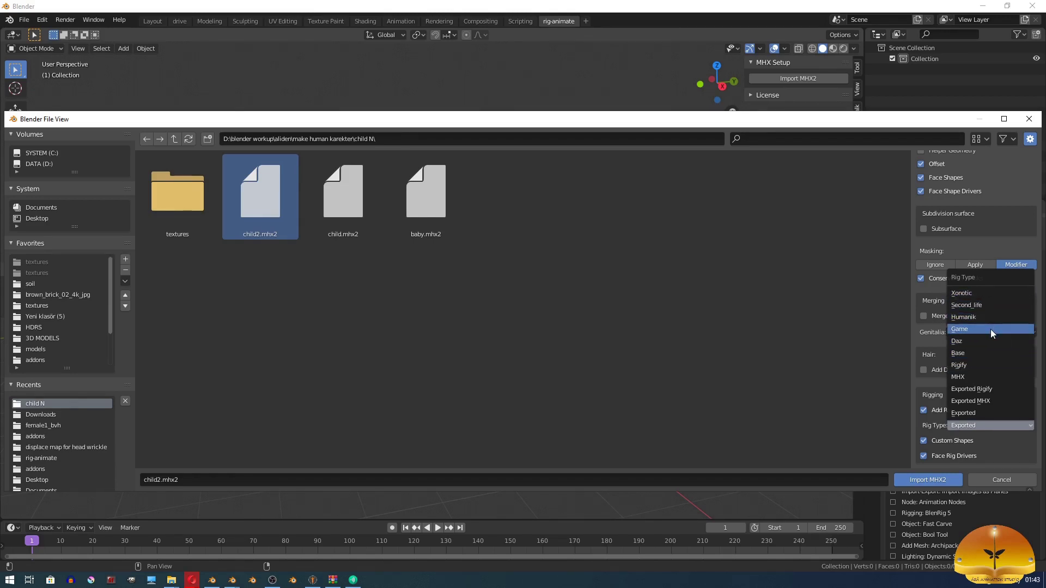
{"action": "left_click", "coordinate": [970, 401]}
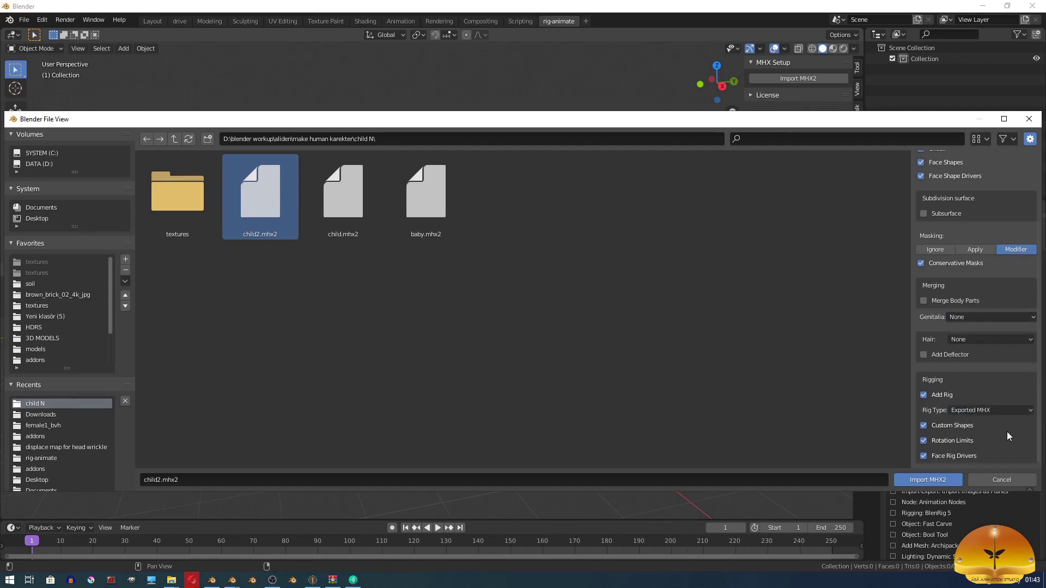
{"action": "scroll", "coordinate": [988, 393], "scroll_direction": "up", "scroll_amount": 4}
{"action": "scroll", "coordinate": [937, 261], "scroll_direction": "down", "scroll_amount": 4}
{"action": "scroll", "coordinate": [952, 386], "scroll_direction": "up", "scroll_amount": 4}
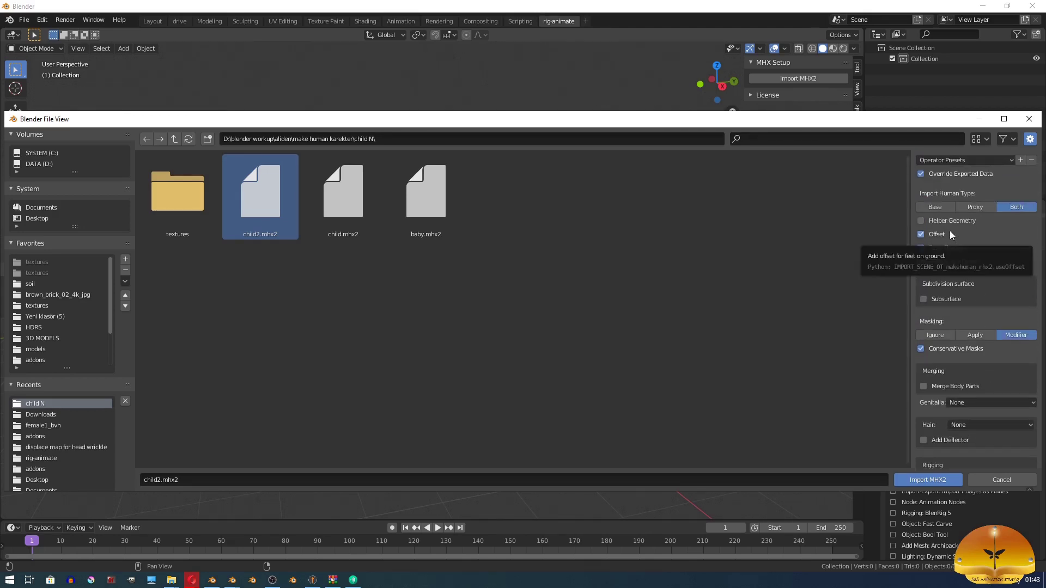
{"action": "scroll", "coordinate": [950, 231], "scroll_direction": "down", "scroll_amount": 4}
{"action": "left_click", "coordinate": [921, 479]}
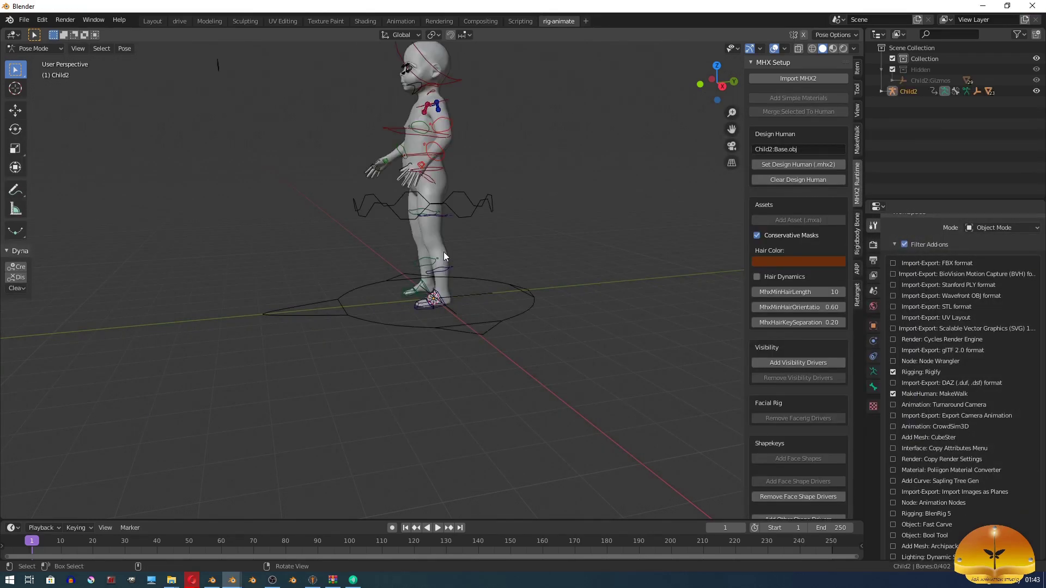
Expand the MHX bone layer settings, disable all layers and enable them all again.
{"action": "middle_click_drag", "start_coordinate": [443, 252], "coordinate": [490, 160]}
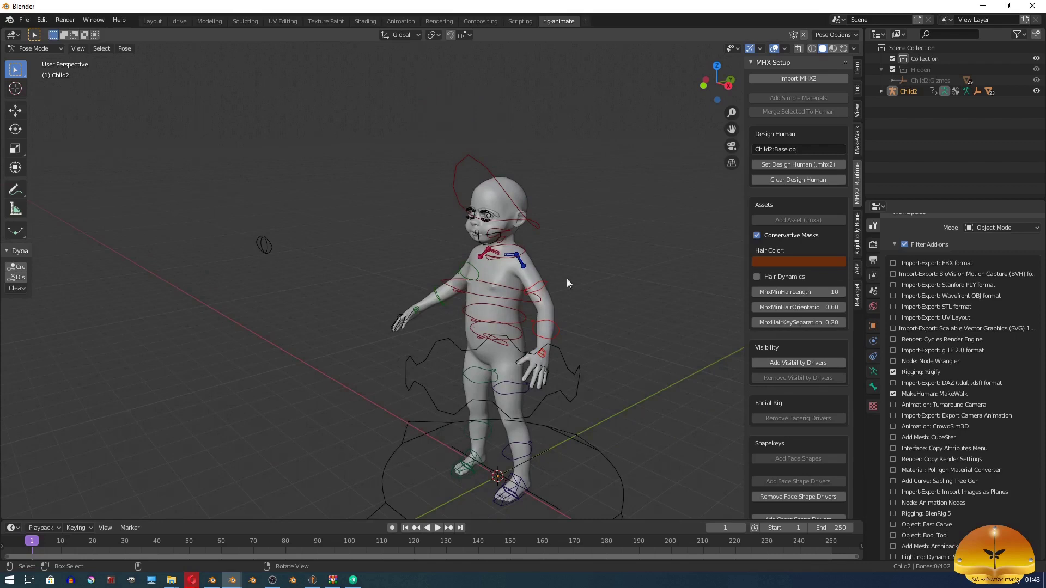
{"action": "scroll", "coordinate": [838, 298], "scroll_direction": "down", "scroll_amount": 2}
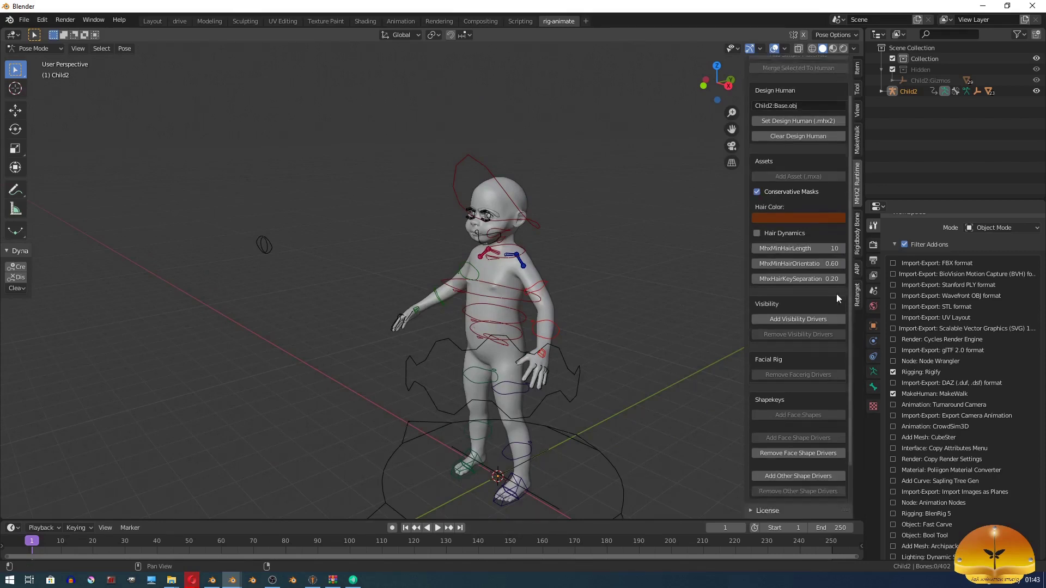
{"action": "scroll", "coordinate": [837, 297], "scroll_direction": "down", "scroll_amount": 3}
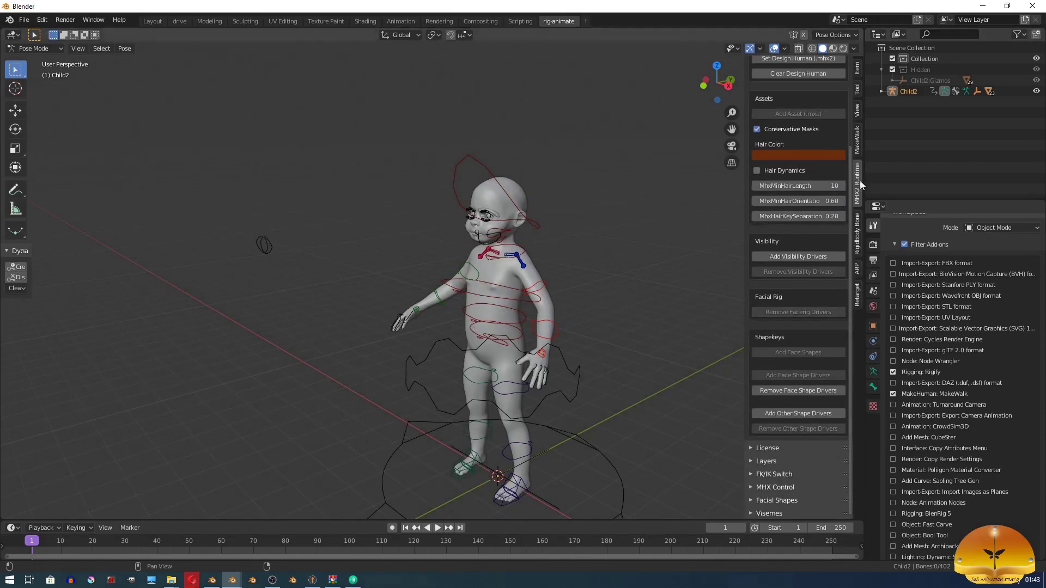
{"action": "left_click", "coordinate": [763, 462]}
{"action": "scroll", "coordinate": [779, 459], "scroll_direction": "down", "scroll_amount": 9}
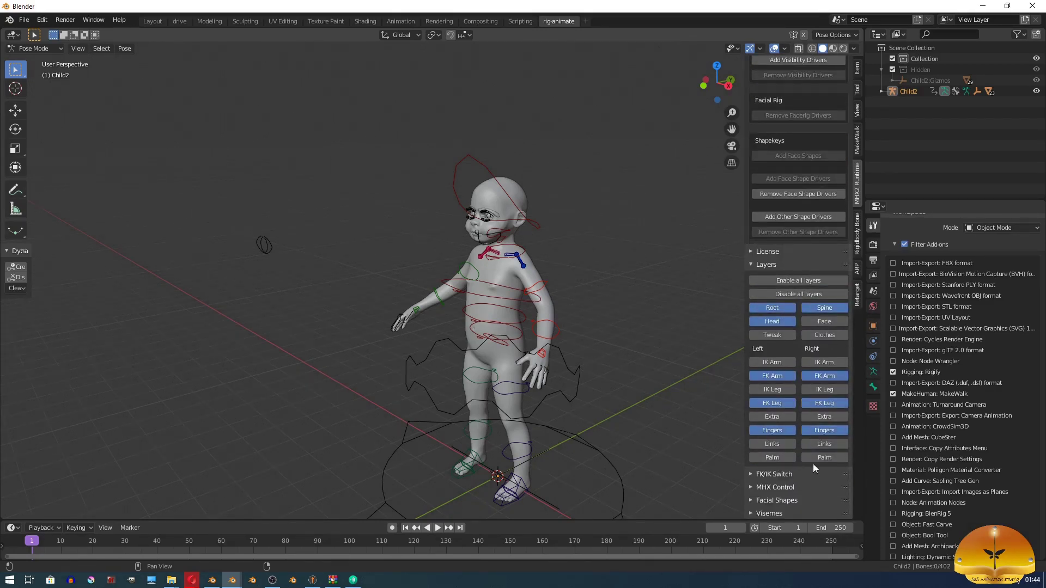
{"action": "left_click", "coordinate": [800, 295]}
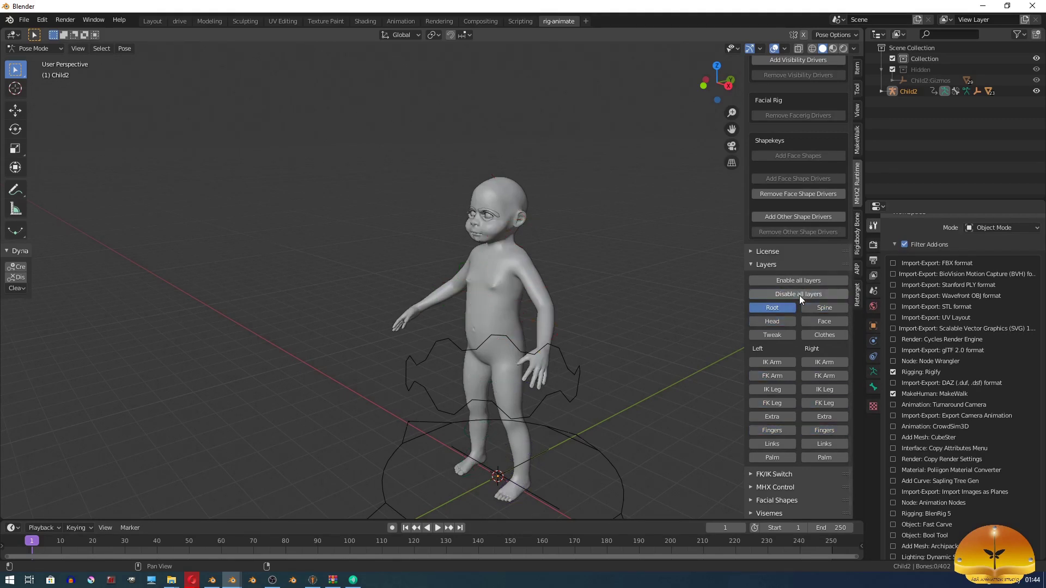
{"action": "left_click", "coordinate": [796, 280]}
{"action": "middle_click_drag", "start_coordinate": [493, 305], "coordinate": [499, 273]}
Disable all bone layers and show the Head and Face layers.
{"action": "left_click", "coordinate": [799, 294]}
{"action": "left_click", "coordinate": [773, 321]}
{"action": "left_click", "coordinate": [824, 322]}
Rotate the jaw-1 bone around the X axis to open the mouth.
{"action": "scroll", "coordinate": [500, 273], "scroll_direction": "up", "scroll_amount": 10}
{"action": "left_click", "coordinate": [518, 291]}
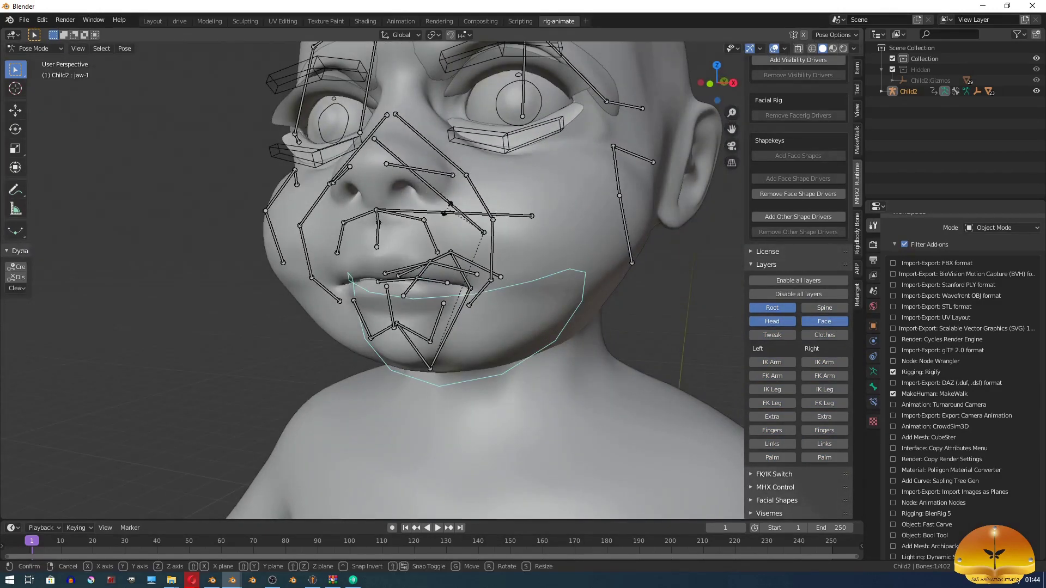
{"action": "key", "text": "r"}
{"action": "key", "text": "x"}
{"action": "left_click", "coordinate": [452, 240]}
{"action": "scroll", "coordinate": [453, 240], "scroll_direction": "down", "scroll_amount": 4}
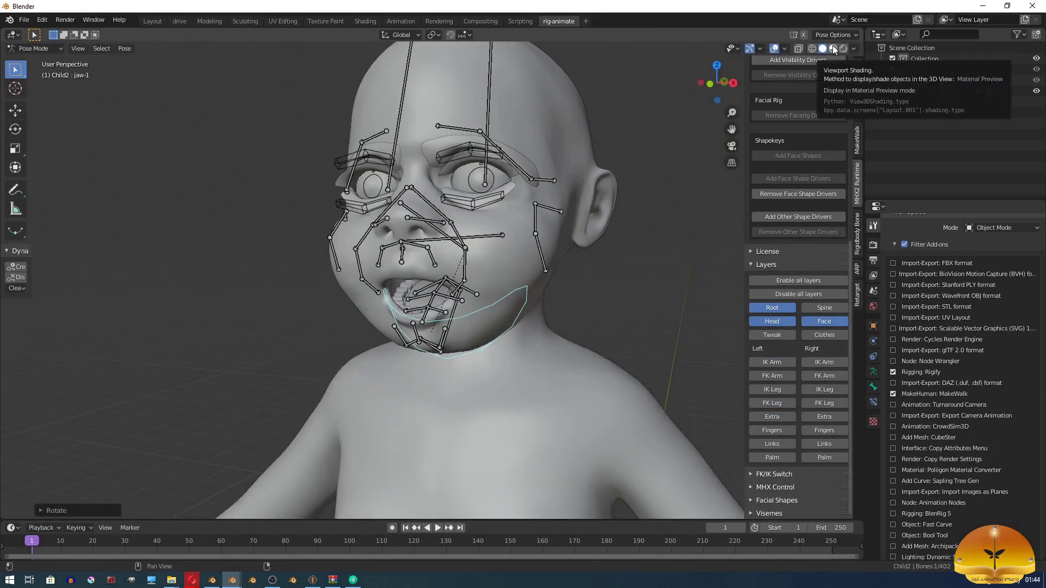
Show the left IK Arm and left Fingers bone layers.
{"action": "scroll", "coordinate": [485, 383], "scroll_direction": "down", "scroll_amount": 4}
{"action": "middle_click_drag", "start_coordinate": [485, 384], "coordinate": [468, 195], "text": "shift"}
{"action": "left_click", "coordinate": [777, 361]}
{"action": "middle_click_drag", "start_coordinate": [599, 362], "coordinate": [401, 285]}
{"action": "left_click", "coordinate": [772, 430]}
Test moving the left hand control hand.ik.L and cancel the move.
{"action": "scroll", "coordinate": [627, 354], "scroll_direction": "up", "scroll_amount": 2}
{"action": "left_click", "coordinate": [401, 285]}
{"action": "scroll", "coordinate": [400, 284], "scroll_direction": "down", "scroll_amount": 4}
{"action": "middle_click_drag", "start_coordinate": [436, 320], "coordinate": [460, 308]}
{"action": "key", "text": "g"}
{"action": "right_click", "coordinate": [483, 305]}
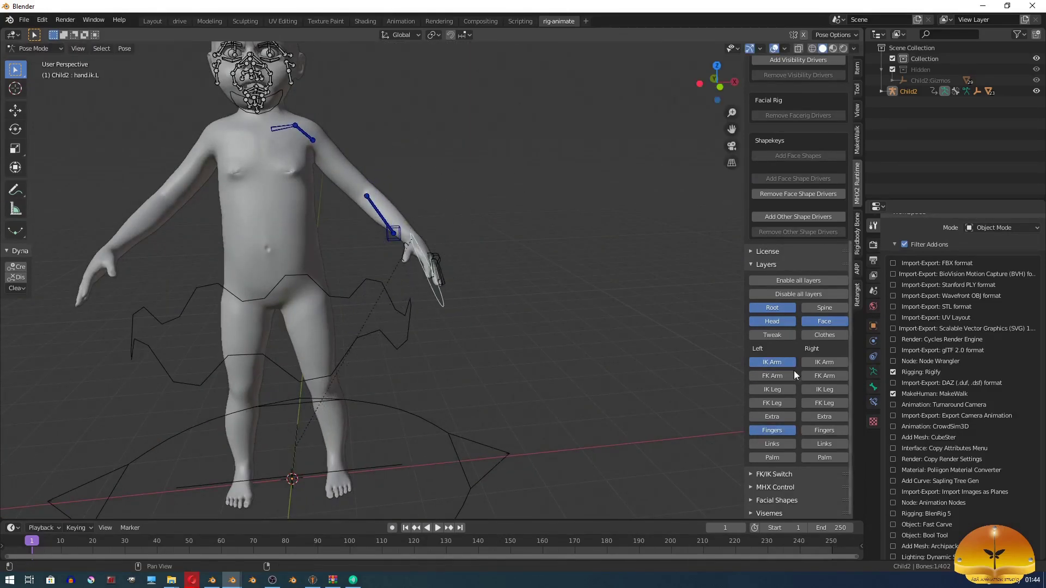
Expand the FK/IK Switch settings, switch both arms to IK, and show the right IK Arm layer.
{"action": "left_click", "coordinate": [774, 474]}
{"action": "scroll", "coordinate": [775, 473], "scroll_direction": "down", "scroll_amount": 5}
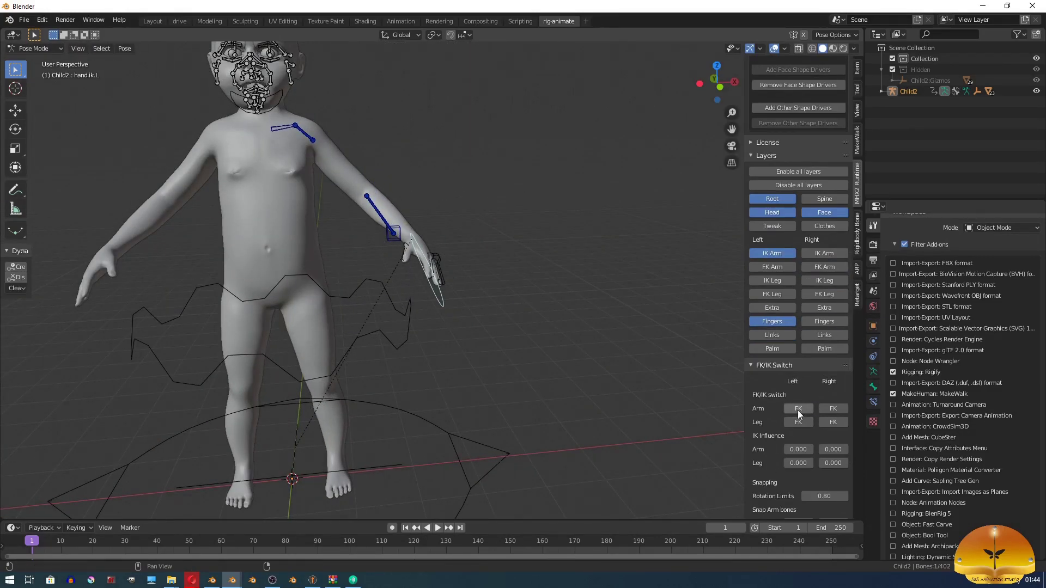
{"action": "left_click", "coordinate": [798, 411]}
{"action": "left_click", "coordinate": [826, 412]}
{"action": "left_click", "coordinate": [827, 409]}
{"action": "left_click", "coordinate": [824, 253]}
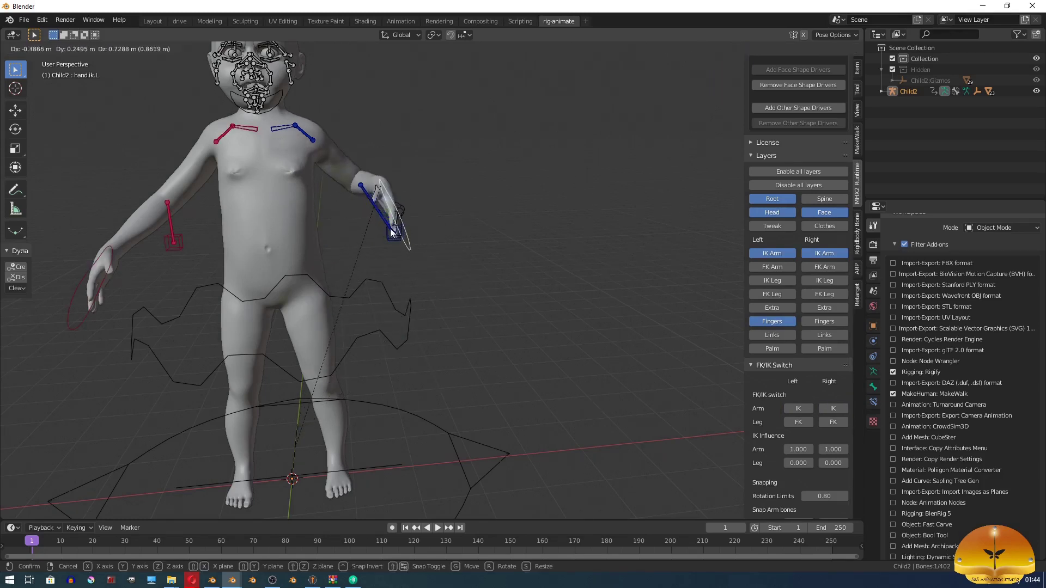
Return the left arm to FK with its FK Arm layer shown, and test rotating forearm.fk.L, cancelling the rotation.
{"action": "left_click", "coordinate": [787, 267]}
{"action": "left_click", "coordinate": [405, 207]}
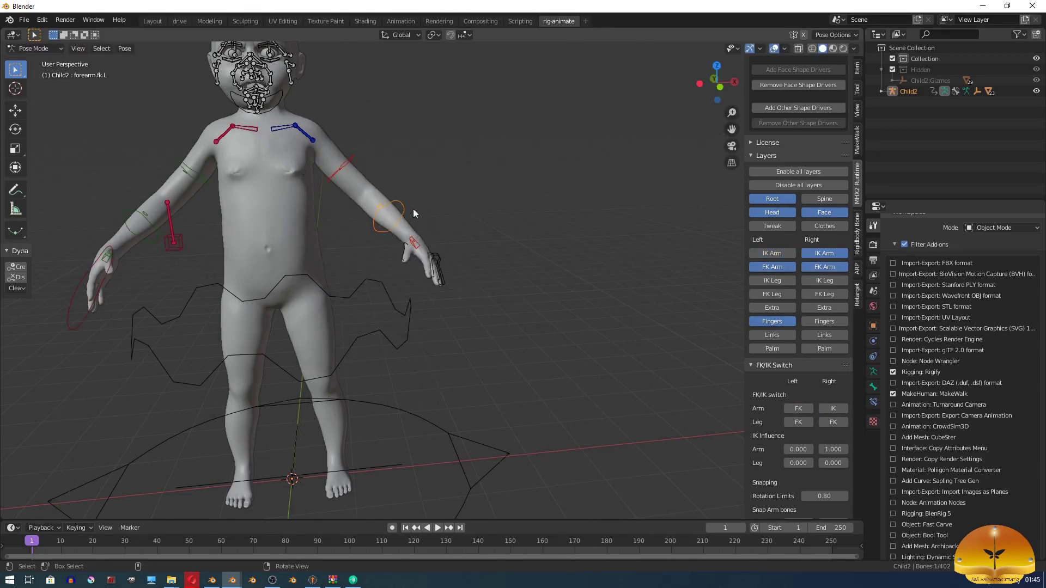
{"action": "key", "text": "r"}
{"action": "right_click", "coordinate": [428, 242]}
Show the left and right IK Leg layers and switch both legs to IK.
{"action": "scroll", "coordinate": [428, 242], "scroll_direction": "down", "scroll_amount": 1}
{"action": "left_click", "coordinate": [779, 281]}
{"action": "left_click", "coordinate": [824, 281]}
{"action": "left_click", "coordinate": [801, 423]}
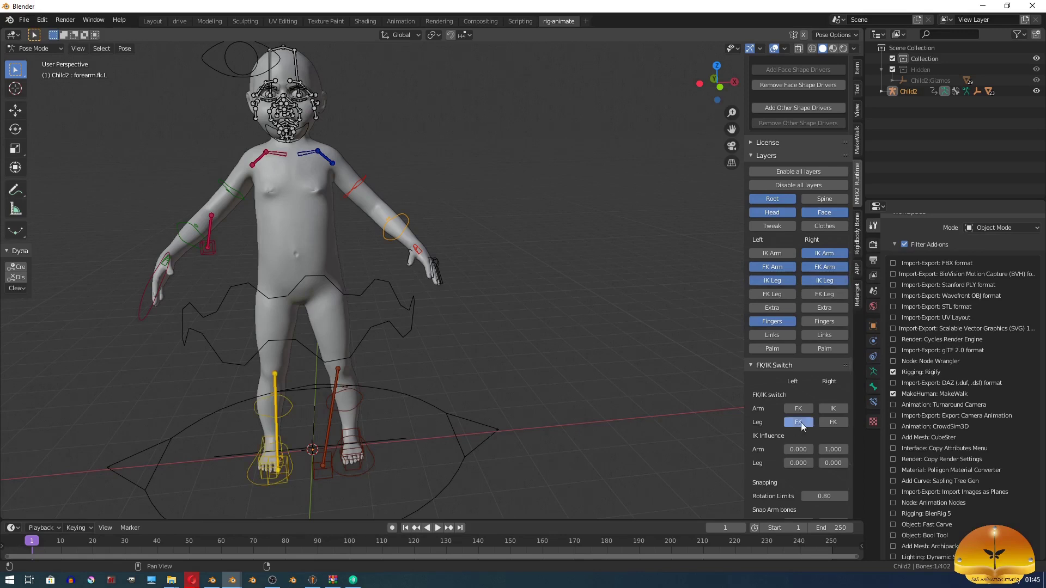
{"action": "left_click", "coordinate": [833, 423]}
Test rotating the left foot control foot.rev.L and cancel the rotation.
{"action": "middle_click_drag", "start_coordinate": [472, 404], "coordinate": [347, 389]}
{"action": "middle_click_drag", "start_coordinate": [454, 452], "coordinate": [436, 305], "text": "shift"}
{"action": "scroll", "coordinate": [436, 305], "scroll_direction": "up", "scroll_amount": 4}
{"action": "middle_click_drag", "start_coordinate": [443, 367], "coordinate": [445, 346]}
{"action": "key", "text": "r"}
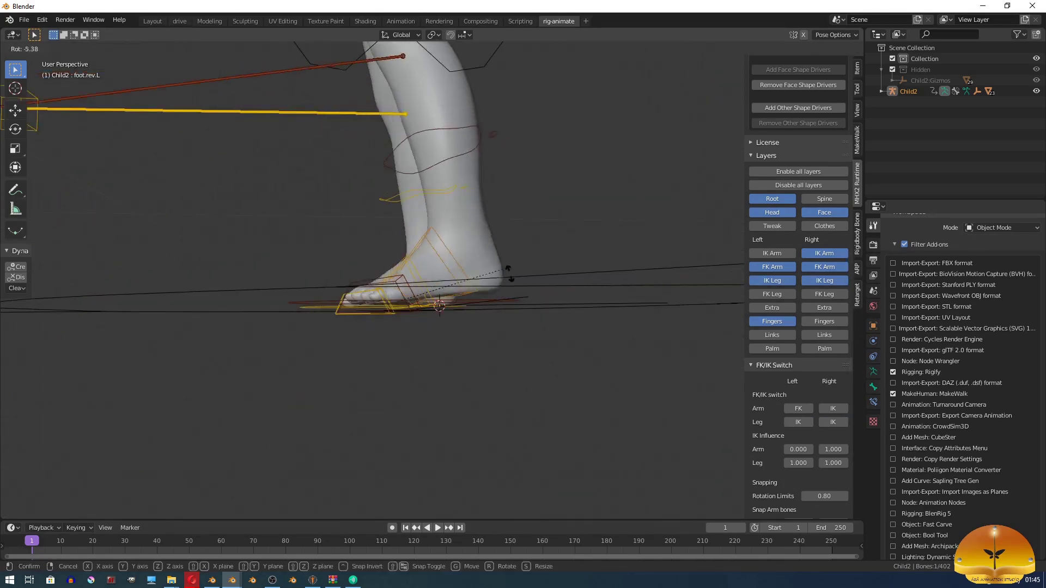
{"action": "right_click", "coordinate": [492, 229]}
Test moving the IK controls of the rig's legs, cancelling each move.
{"action": "middle_click_drag", "start_coordinate": [492, 229], "coordinate": [488, 289]}
{"action": "left_click", "coordinate": [487, 289]}
{"action": "key", "text": "g"}
{"action": "right_click", "coordinate": [439, 207]}
{"action": "scroll", "coordinate": [453, 245], "scroll_direction": "down", "scroll_amount": 2}
{"action": "middle_click_drag", "start_coordinate": [457, 258], "coordinate": [450, 216]}
{"action": "key", "text": "g"}
{"action": "right_click", "coordinate": [448, 226]}
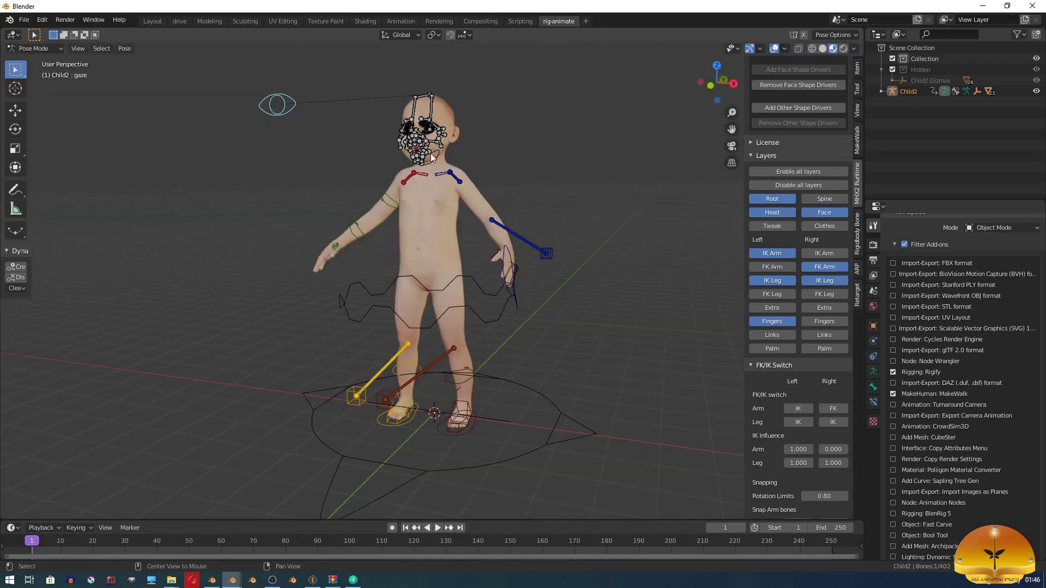
Expand the Facial Shapes list and look through its brow, cheek, lip and mouth sliders.
{"action": "middle_click_drag", "start_coordinate": [431, 155], "coordinate": [418, 166], "text": "shift"}
{"action": "scroll", "coordinate": [806, 240], "scroll_direction": "down", "scroll_amount": 5}
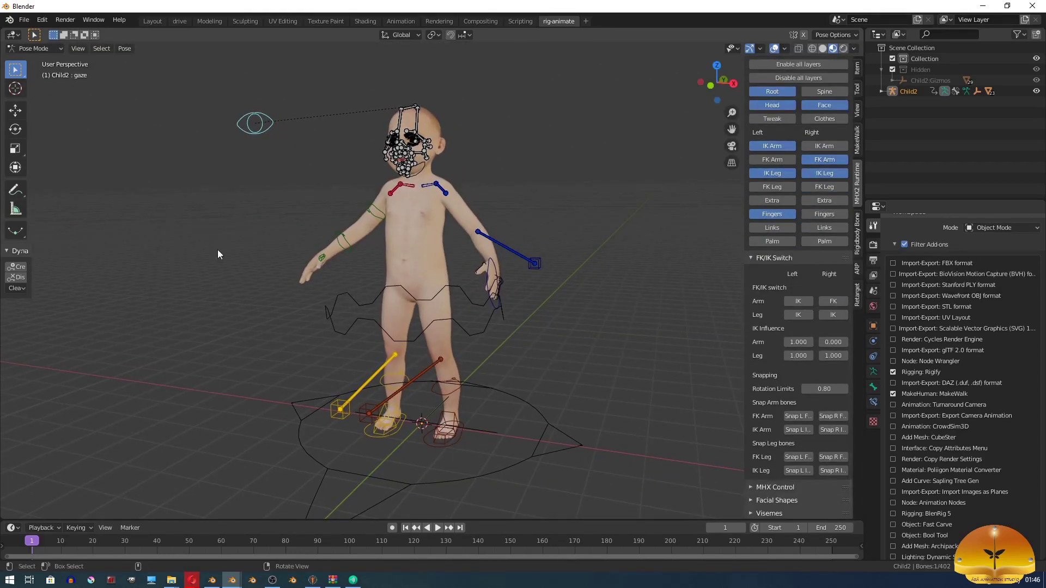
{"action": "scroll", "coordinate": [831, 269], "scroll_direction": "up", "scroll_amount": 5}
{"action": "scroll", "coordinate": [838, 262], "scroll_direction": "down", "scroll_amount": 5}
{"action": "left_click", "coordinate": [795, 497]}
{"action": "scroll", "coordinate": [809, 396], "scroll_direction": "down", "scroll_amount": 10}
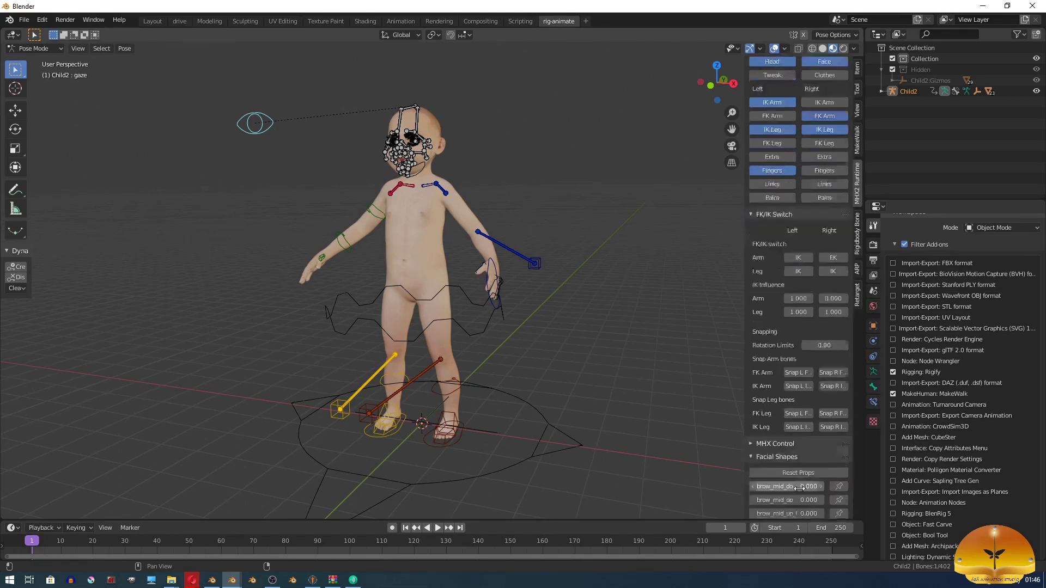
{"action": "scroll", "coordinate": [809, 396], "scroll_direction": "up", "scroll_amount": 5}
{"action": "scroll", "coordinate": [809, 396], "scroll_direction": "down", "scroll_amount": 5}
{"action": "scroll", "coordinate": [808, 396], "scroll_direction": "down", "scroll_amount": 5}
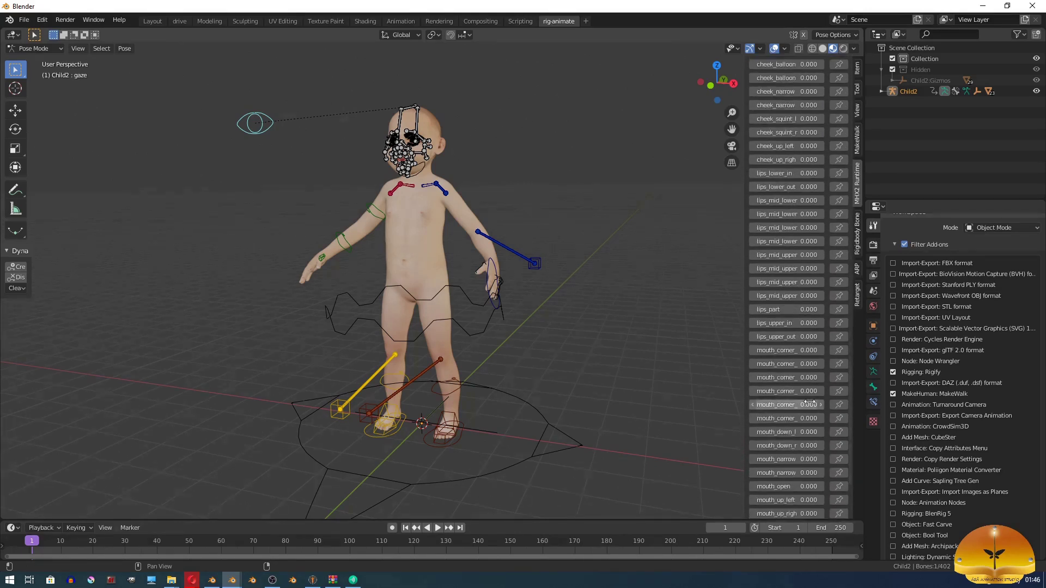
{"action": "scroll", "coordinate": [808, 396], "scroll_direction": "up", "scroll_amount": 6}
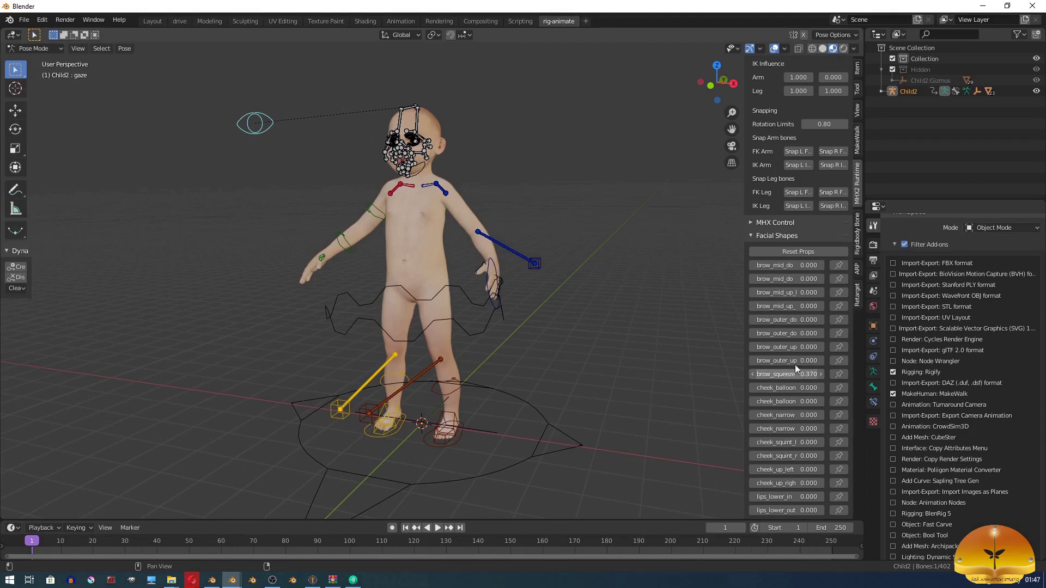
Frame the face on the mouth bone oris03-1.L and set the brow_squeeze facial shape to 0.910.
{"action": "left_click", "coordinate": [407, 160]}
{"action": "key", "text": "KP_Decimal"}
{"action": "scroll", "coordinate": [437, 360], "scroll_direction": "down", "scroll_amount": 4}
{"action": "left_click_drag", "start_coordinate": [790, 375], "coordinate": [872, 375]}
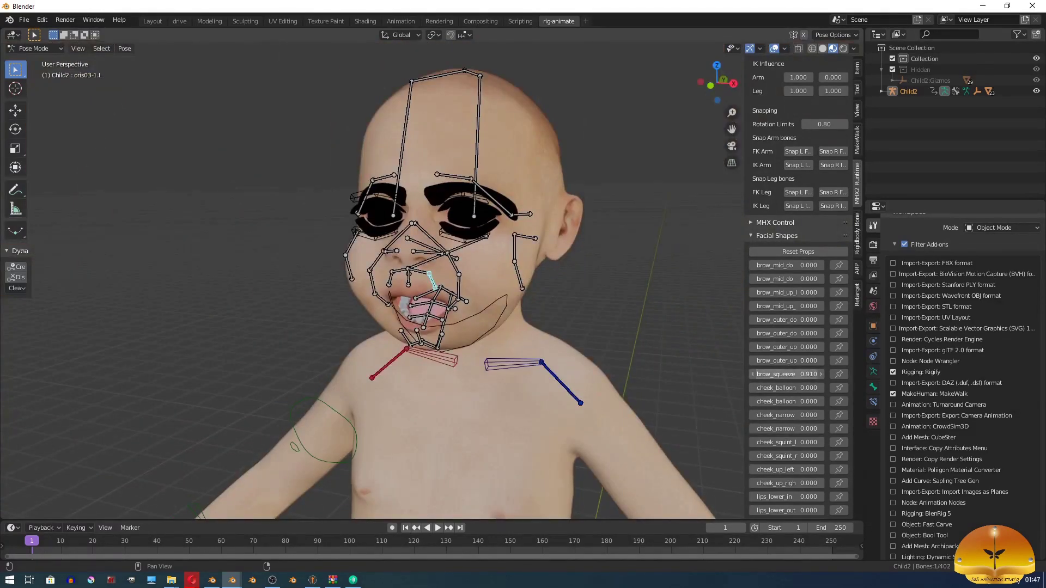
Remove the face shape drivers from the character and add them again.
{"action": "scroll", "coordinate": [813, 303], "scroll_direction": "up", "scroll_amount": 15}
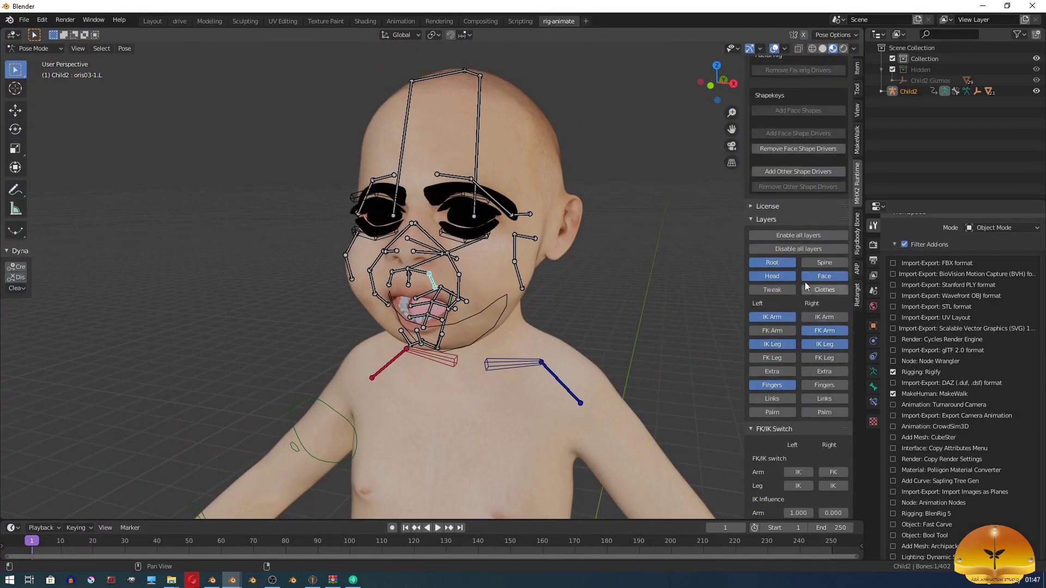
{"action": "left_click", "coordinate": [796, 192]}
{"action": "left_click", "coordinate": [794, 178]}
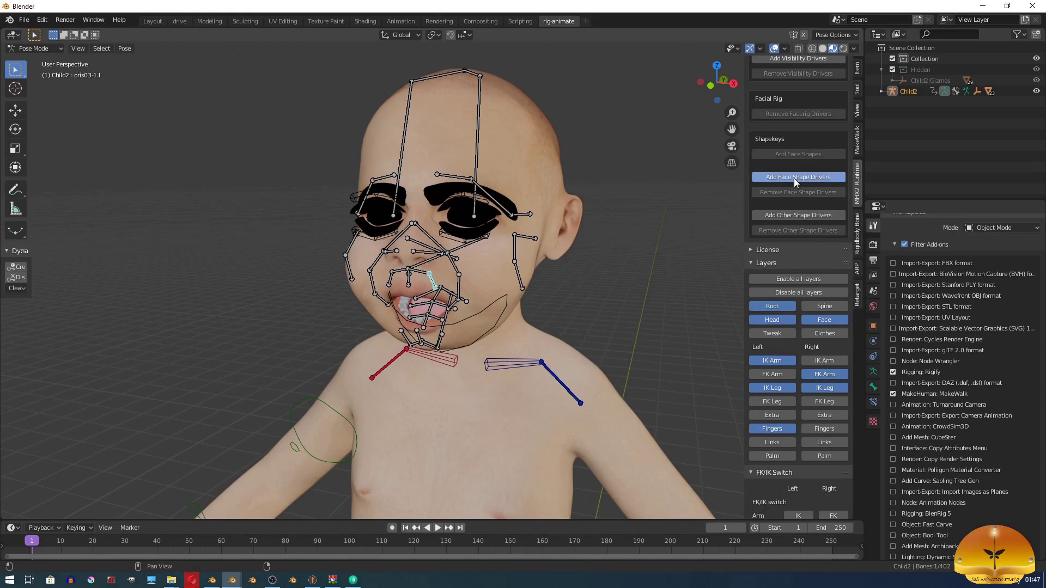
Set the second cheek_balloon shape to -0.270, cheek_squint_r to 0.180, the fifth mouth_corner shape to -0.290 and mouth_up_left to 1.150.
{"action": "scroll", "coordinate": [802, 271], "scroll_direction": "down", "scroll_amount": 15}
{"action": "left_click_drag", "start_coordinate": [790, 336], "coordinate": [775, 336]}
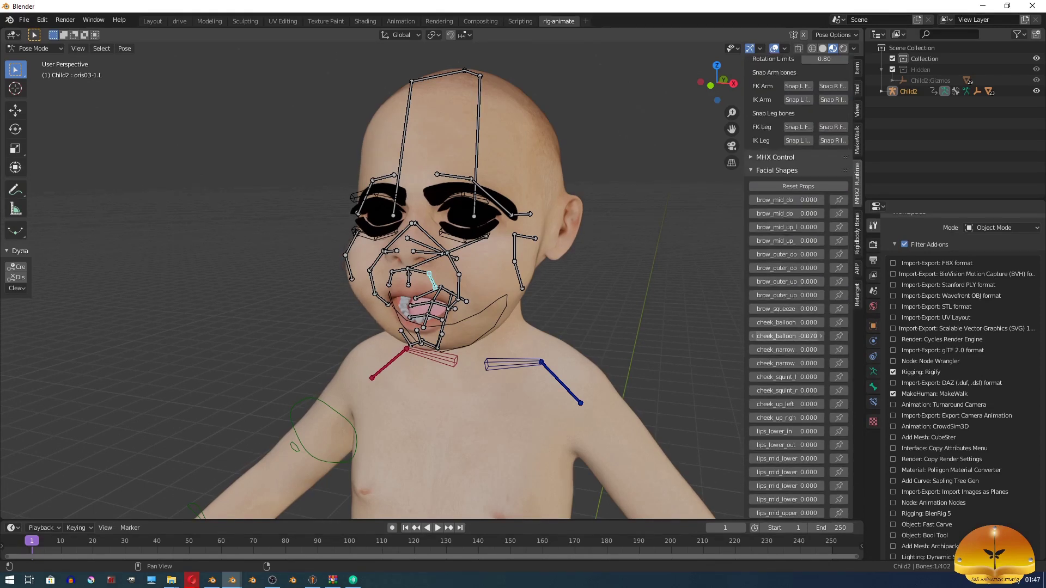
{"action": "left_click_drag", "start_coordinate": [788, 391], "coordinate": [798, 390]}
{"action": "scroll", "coordinate": [788, 418], "scroll_direction": "down", "scroll_amount": 5}
{"action": "left_click_drag", "start_coordinate": [788, 445], "coordinate": [872, 445]}
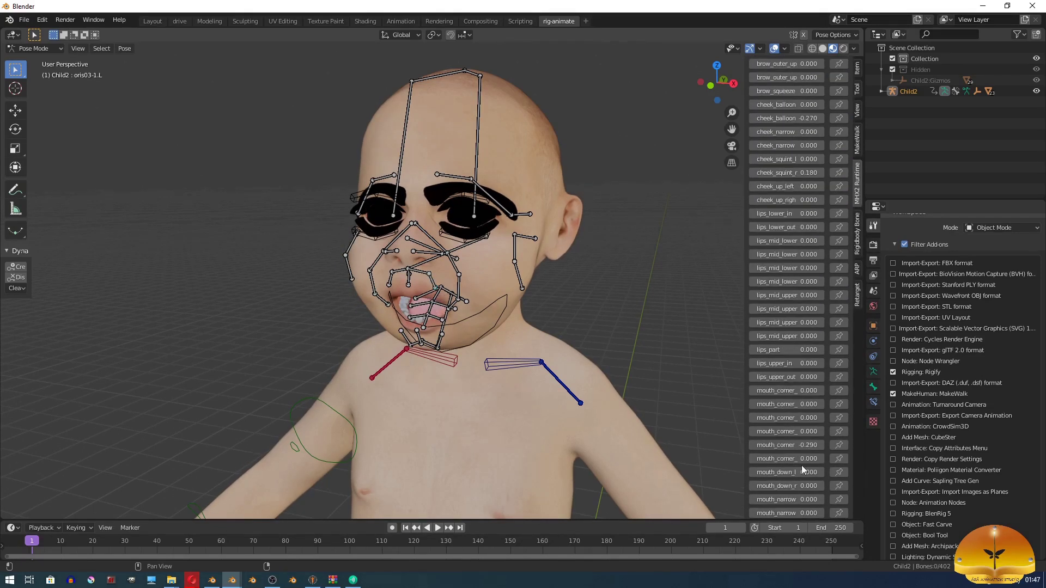
{"action": "scroll", "coordinate": [800, 391], "scroll_direction": "down", "scroll_amount": 7}
{"action": "left_click_drag", "start_coordinate": [800, 389], "coordinate": [863, 390]}
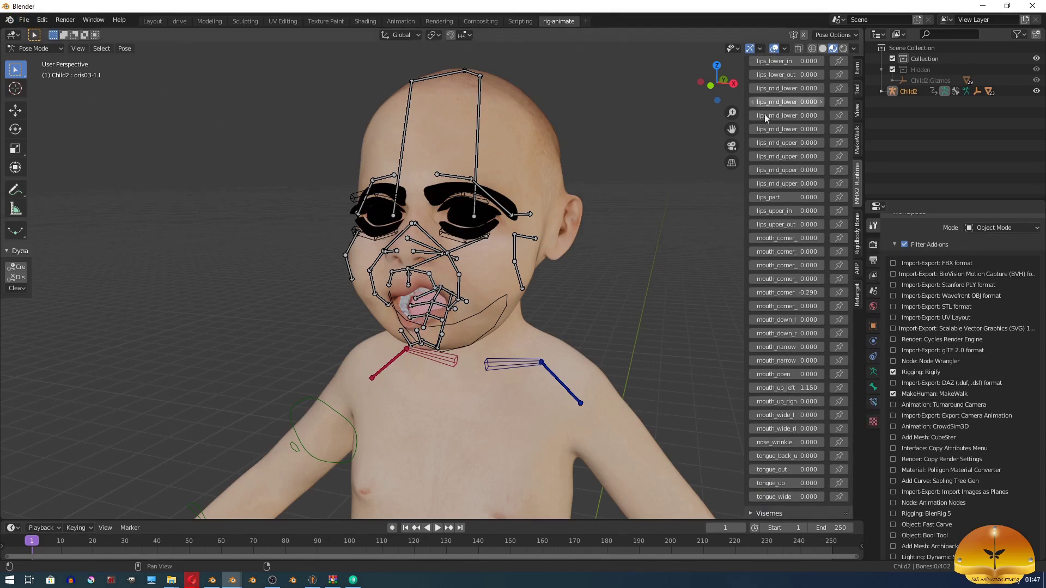
{"action": "scroll", "coordinate": [490, 218], "scroll_direction": "down", "scroll_amount": 1}
Start a new file and open the MHX2 Runtime tools in the rig-animate workspace.
{"action": "left_click", "coordinate": [25, 20]}
{"action": "mouse_move", "coordinate": [38, 33]}
{"action": "left_click", "coordinate": [164, 34]}
{"action": "left_click", "coordinate": [546, 306]}
{"action": "left_click", "coordinate": [558, 22]}
{"action": "left_click", "coordinate": [858, 162]}
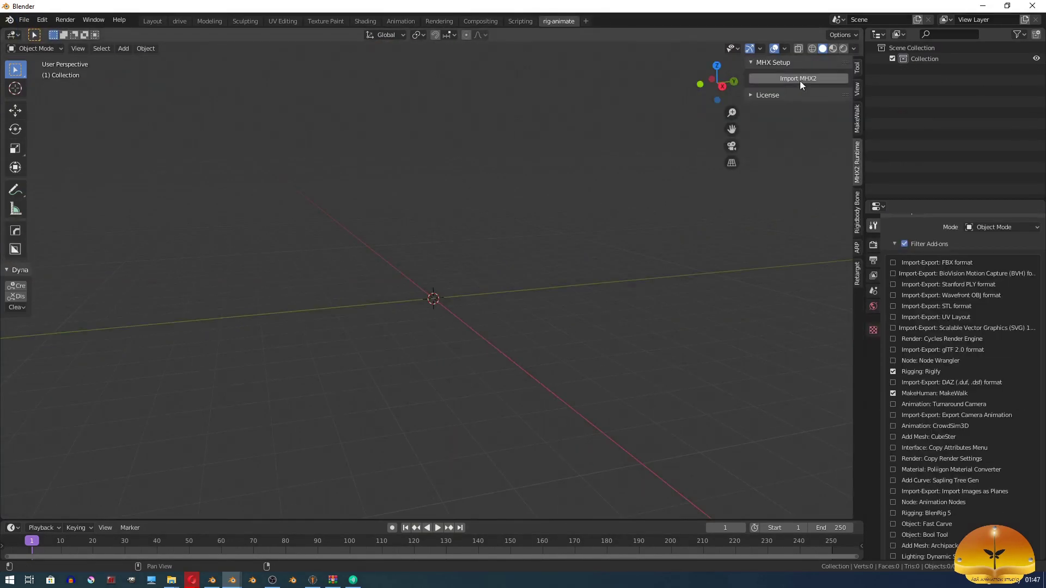
Choose child2.mhx2 in the child N folder for another MHX2 import.
{"action": "left_click", "coordinate": [800, 79]}
{"action": "left_click", "coordinate": [35, 404]}
{"action": "left_click", "coordinate": [260, 194]}
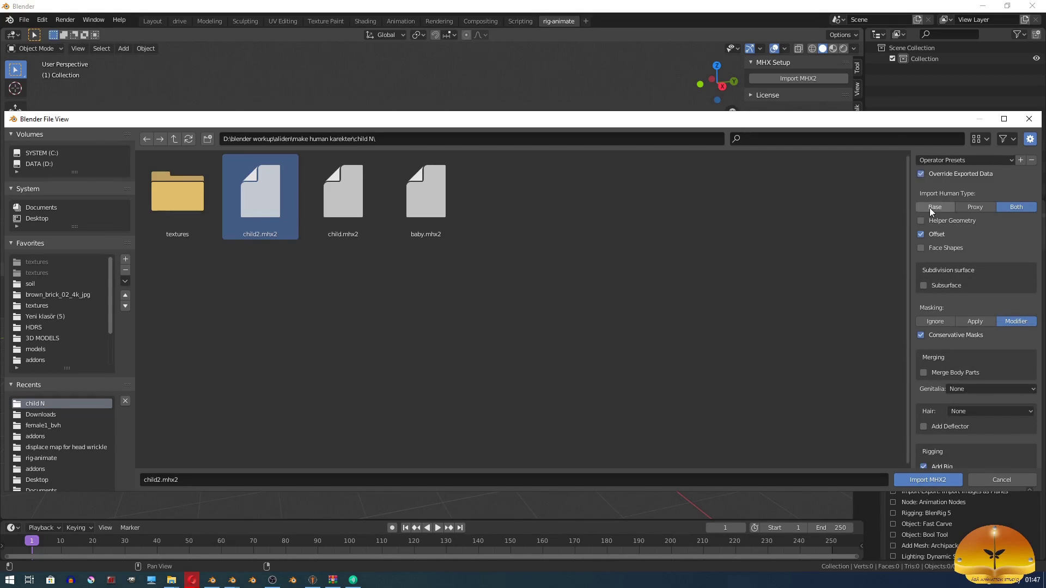
Enable Face Shapes and Face Panel and set the rig type to Exported MHX in the MHX2 import options.
{"action": "left_click", "coordinate": [944, 248]}
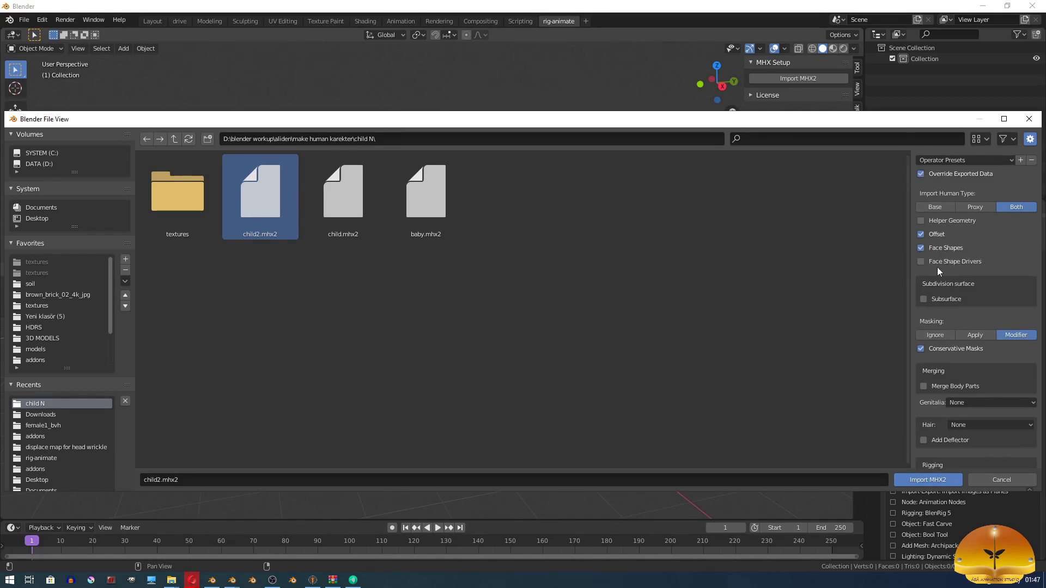
{"action": "left_click", "coordinate": [989, 261]}
{"action": "scroll", "coordinate": [984, 264], "scroll_direction": "down", "scroll_amount": 3}
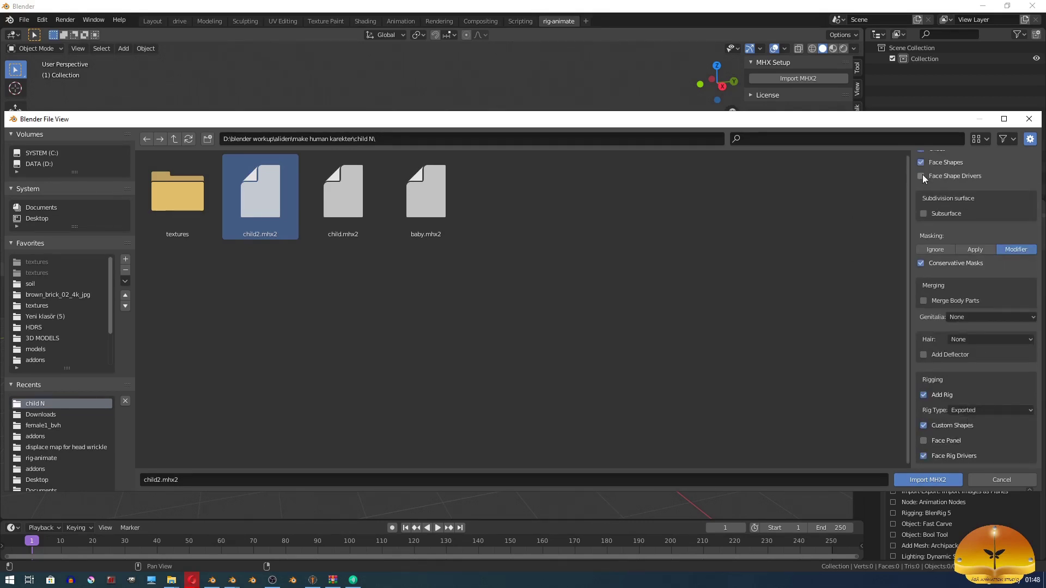
{"action": "left_click", "coordinate": [921, 192]}
{"action": "scroll", "coordinate": [922, 197], "scroll_direction": "down", "scroll_amount": 1}
{"action": "left_click", "coordinate": [924, 440]}
{"action": "left_click", "coordinate": [970, 410]}
{"action": "left_click", "coordinate": [972, 386]}
{"action": "scroll", "coordinate": [980, 401], "scroll_direction": "up", "scroll_amount": 3}
{"action": "scroll", "coordinate": [980, 403], "scroll_direction": "down", "scroll_amount": 4}
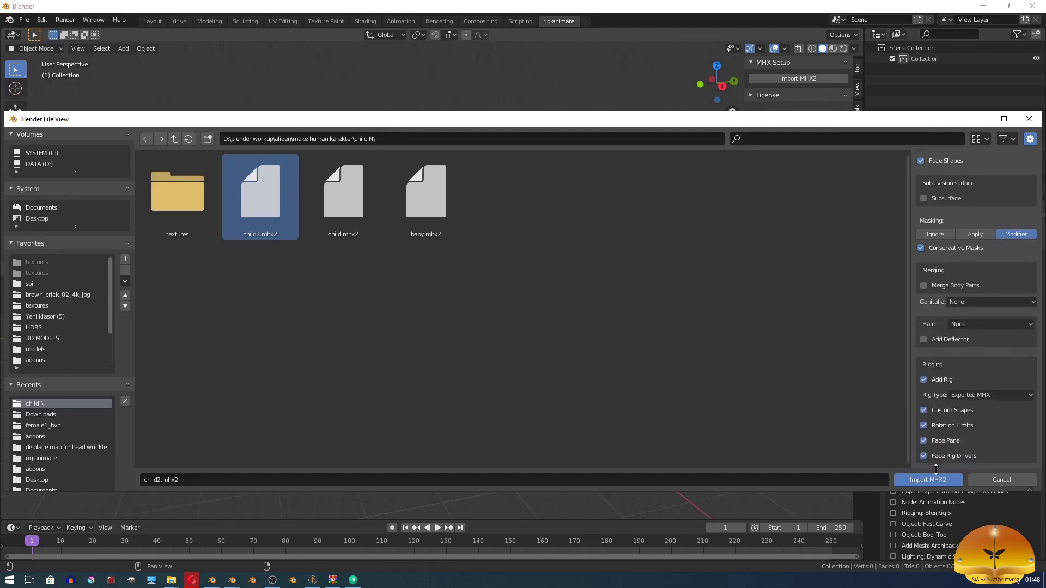
Try importing child2.mhx2 with Face Rig Drivers enabled, check the character, and undo the import.
{"action": "left_click", "coordinate": [928, 478]}
{"action": "middle_click_drag", "start_coordinate": [518, 250], "coordinate": [515, 354], "text": "shift"}
{"action": "scroll", "coordinate": [518, 251], "scroll_direction": "up", "scroll_amount": 3}
{"action": "middle_click_drag", "start_coordinate": [480, 248], "coordinate": [513, 237]}
{"action": "key", "text": "ctrl+z"}
Import child2.mhx2 again with Face Panel on and Face Rig Drivers off, and add other shape drivers to the character.
{"action": "left_click", "coordinate": [780, 79]}
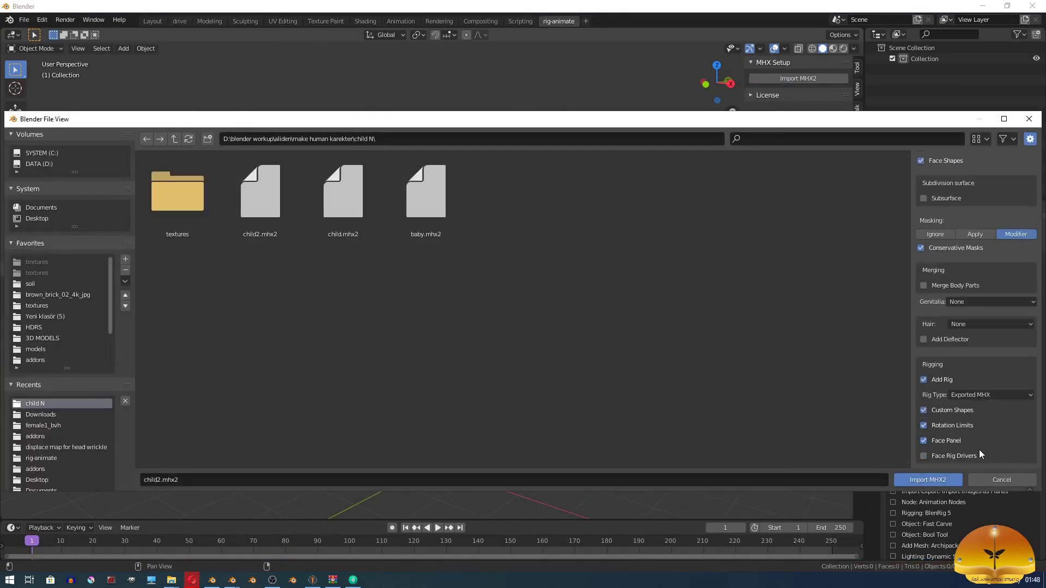
{"action": "scroll", "coordinate": [979, 450], "scroll_direction": "up", "scroll_amount": 3}
{"action": "left_click", "coordinate": [929, 480]}
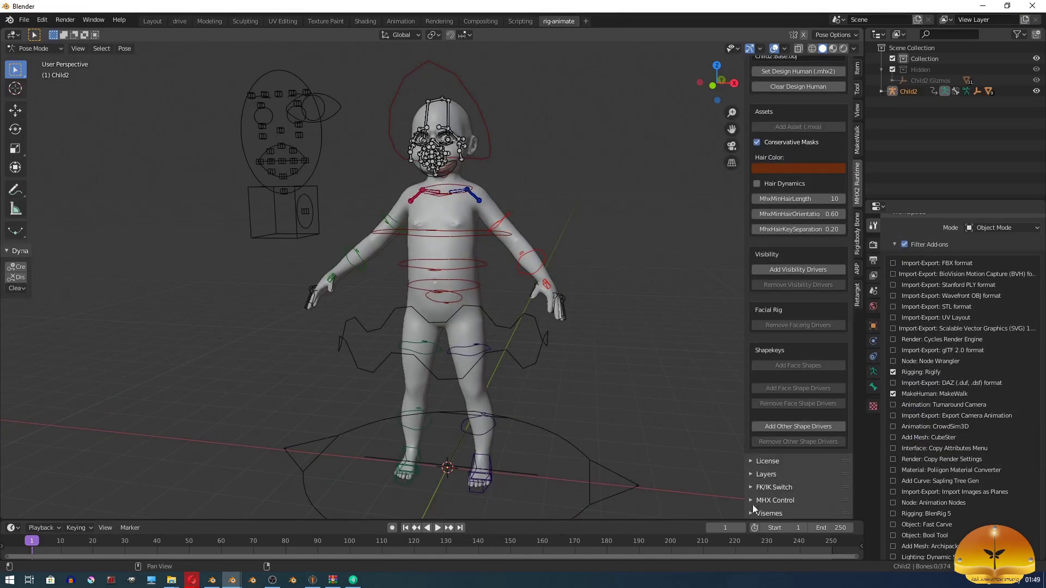
{"action": "left_click", "coordinate": [796, 427]}
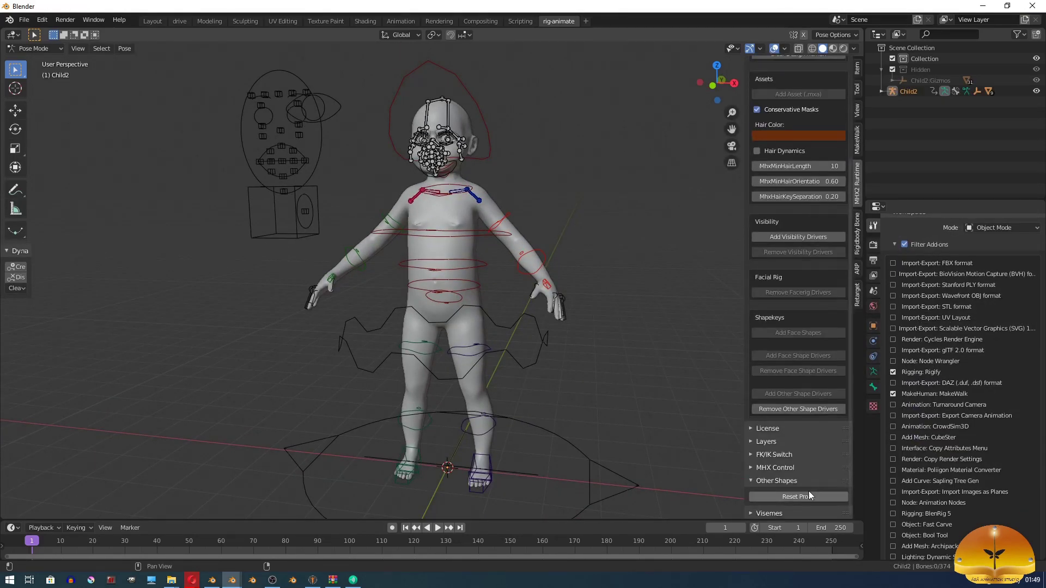
Move the p_face control box of the face panel slightly.
{"action": "scroll", "coordinate": [469, 132], "scroll_direction": "up", "scroll_amount": 4}
{"action": "left_click", "coordinate": [277, 286]}
{"action": "key", "text": "g"}
{"action": "left_click", "coordinate": [304, 283]}
{"action": "scroll", "coordinate": [305, 281], "scroll_direction": "up", "scroll_amount": 4}
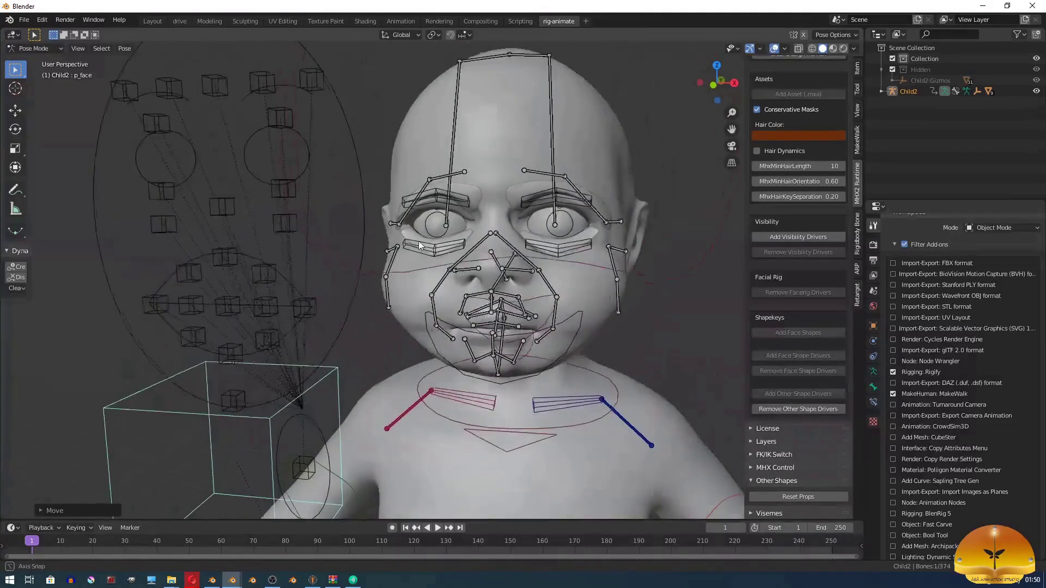
Pull the face panel's left mouth-corner control outward and up, and lower the left upper-lip control.
{"action": "left_click", "coordinate": [319, 294]}
{"action": "key", "text": "g"}
{"action": "left_click", "coordinate": [352, 248]}
{"action": "left_click", "coordinate": [271, 271]}
{"action": "key", "text": "g"}
{"action": "left_click", "coordinate": [272, 294]}
Try to lower the left upper eyelid control p_up_lid.L in the face panel.
{"action": "left_click", "coordinate": [291, 182]}
{"action": "key", "text": "g"}
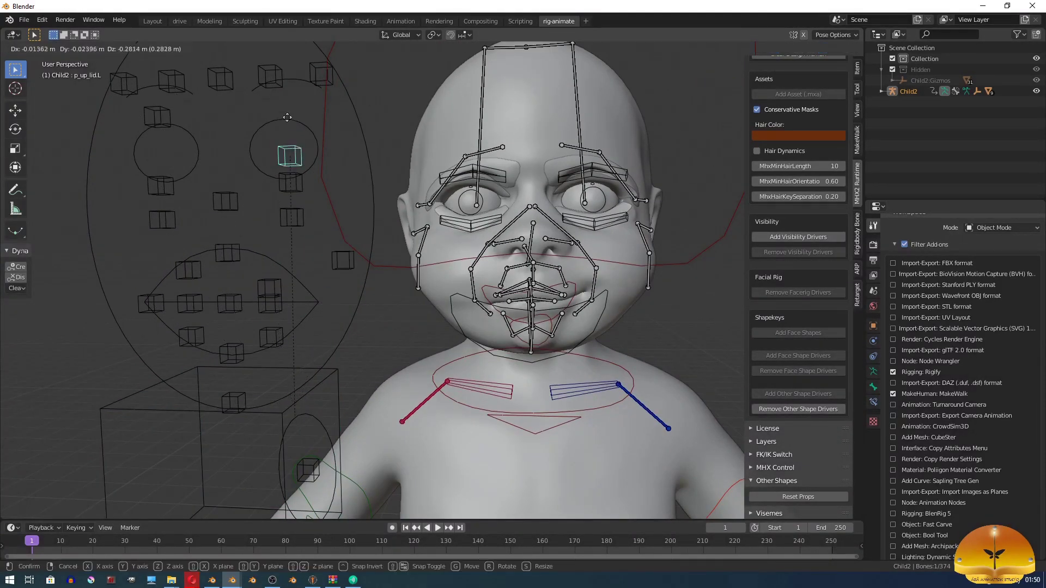
{"action": "right_click", "coordinate": [288, 116]}
{"action": "left_click", "coordinate": [280, 129]}
{"action": "scroll", "coordinate": [581, 212], "scroll_direction": "down", "scroll_amount": 5}
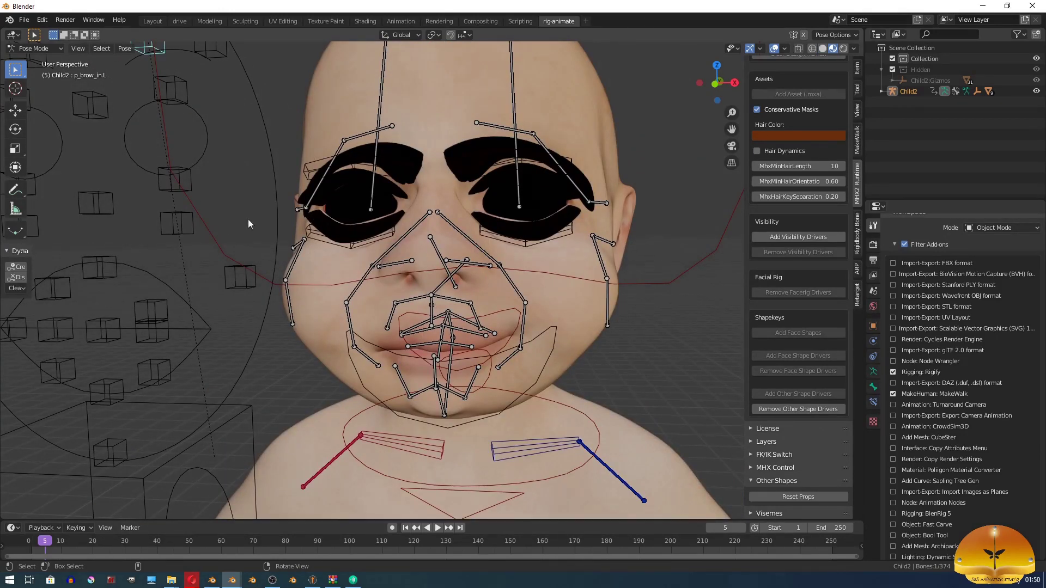
{"action": "scroll", "coordinate": [244, 156], "scroll_direction": "down", "scroll_amount": 8}
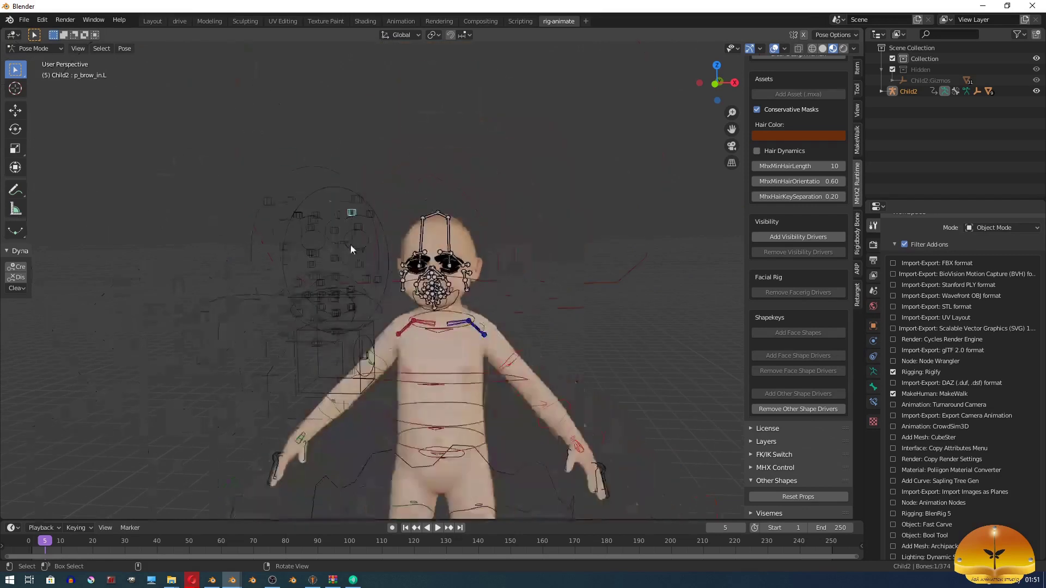
{"action": "scroll", "coordinate": [378, 123], "scroll_direction": "up", "scroll_amount": 3}
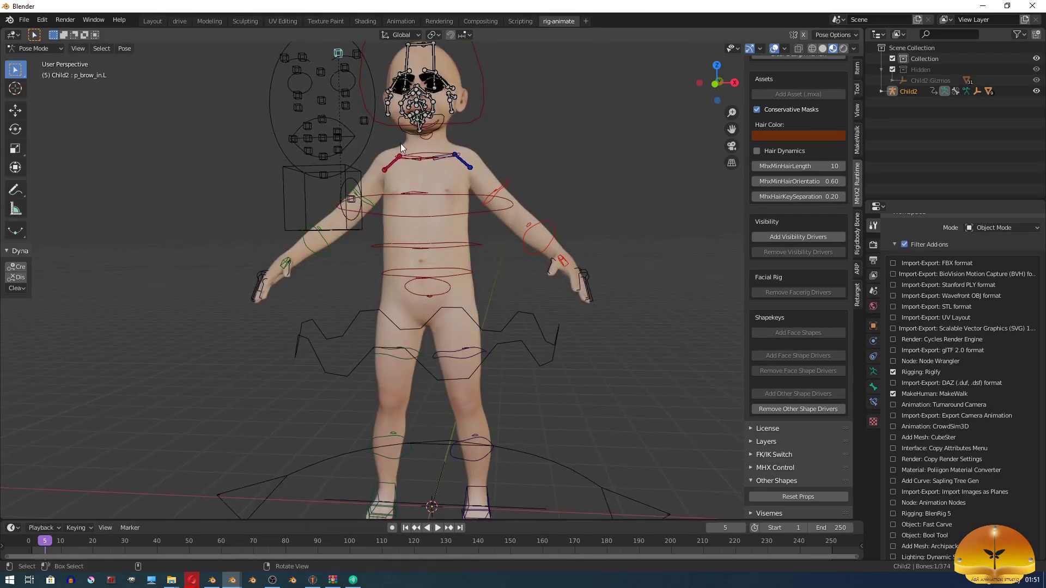